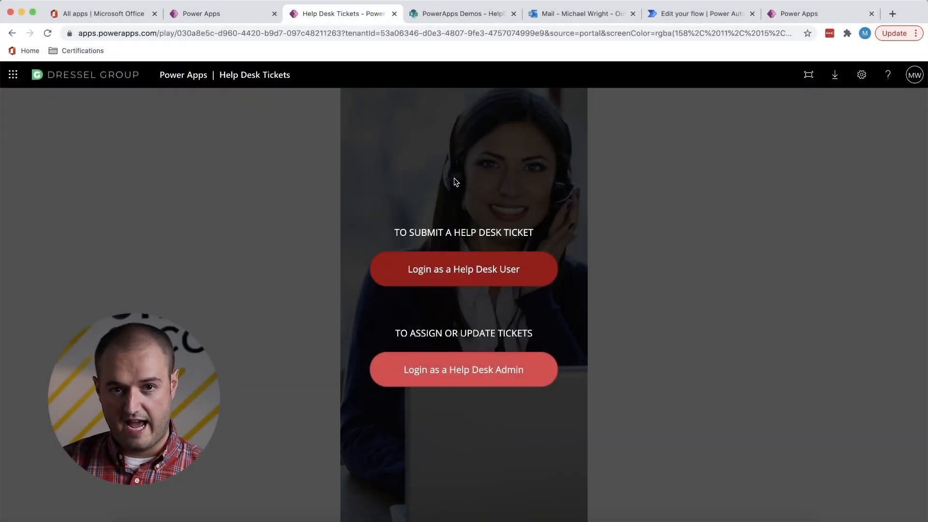
Sign in as a help desk user to reach the empty My Help Desk Tickets list.
left_click(520, 267)
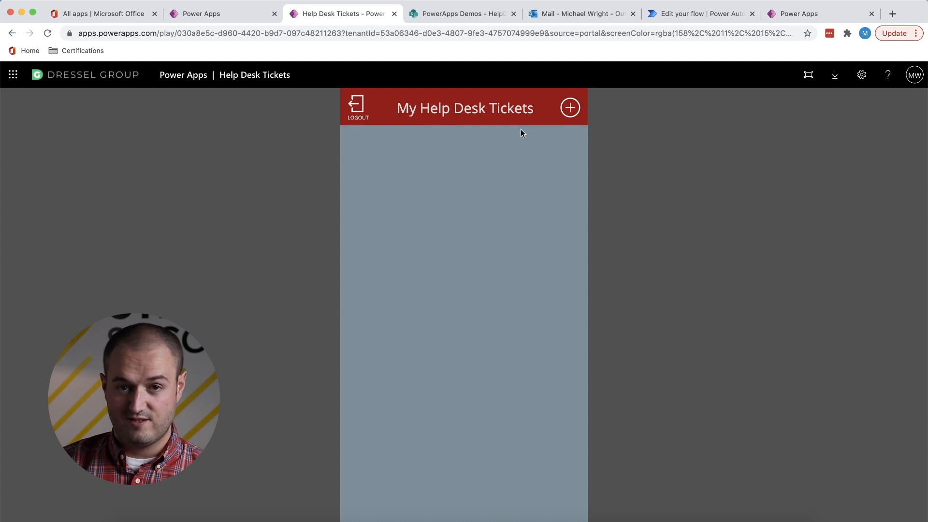
Create a ticket titled Keyboard is sticking, category LAPTOP / PC equipment issue, priority MEDIUM, with a description.
left_click(570, 109)
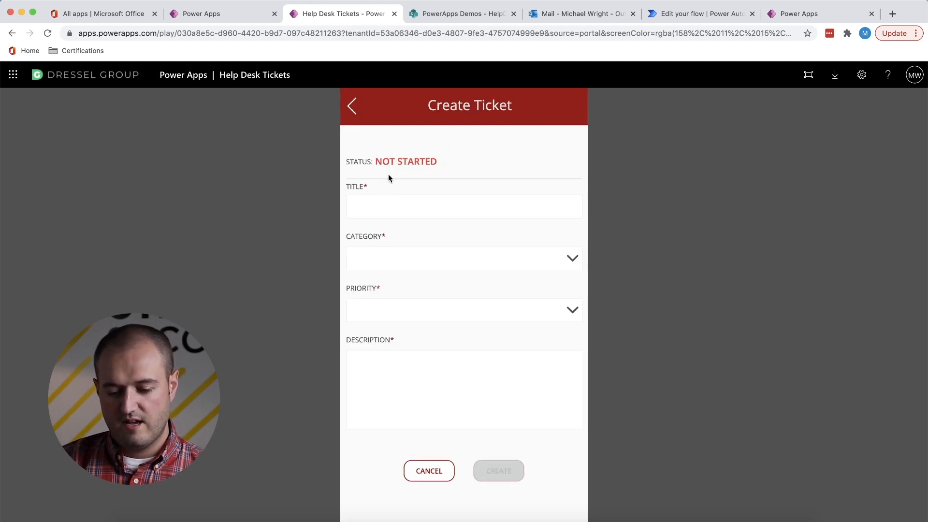
left_click(381, 207)
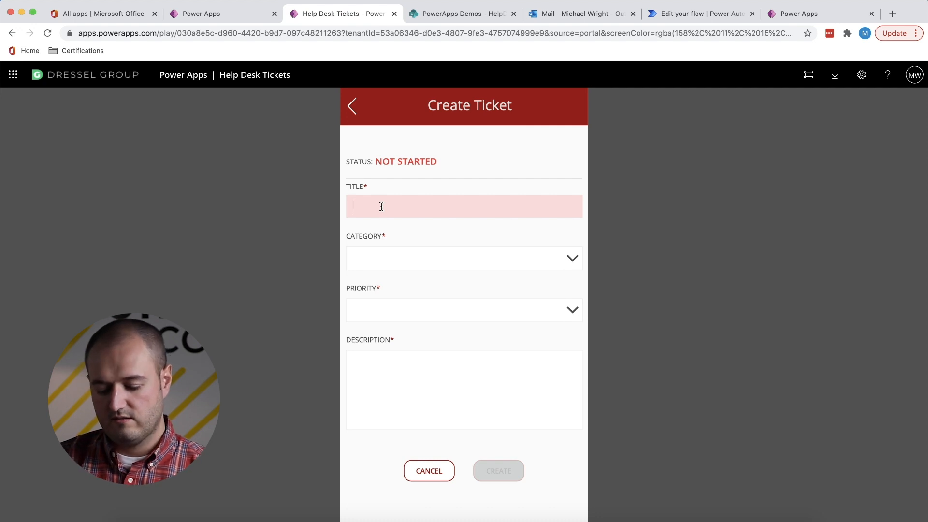
type("Keyboard is sticking")
left_click(449, 263)
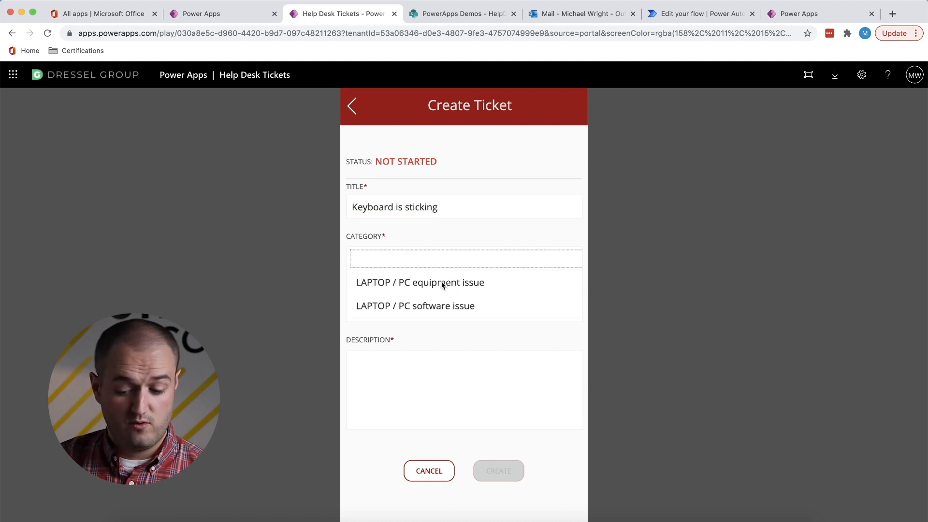
left_click(442, 285)
left_click(455, 316)
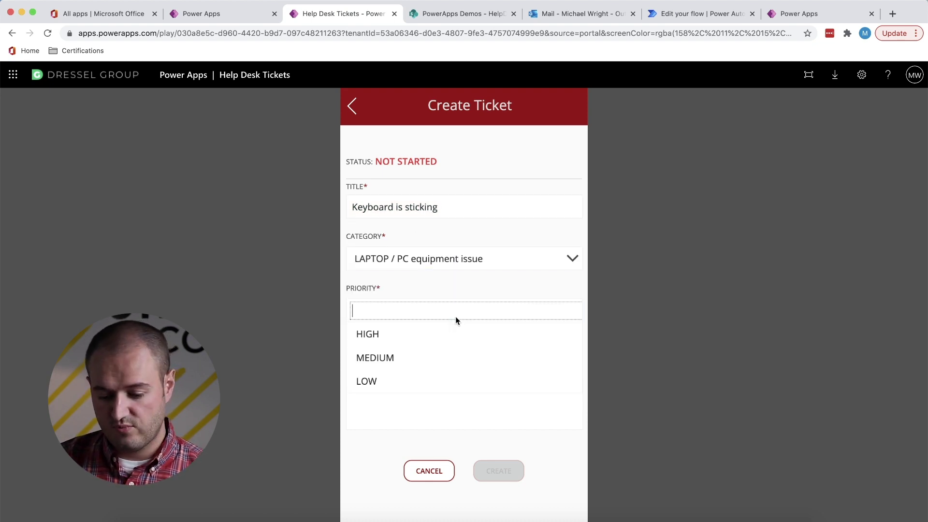
left_click(429, 355)
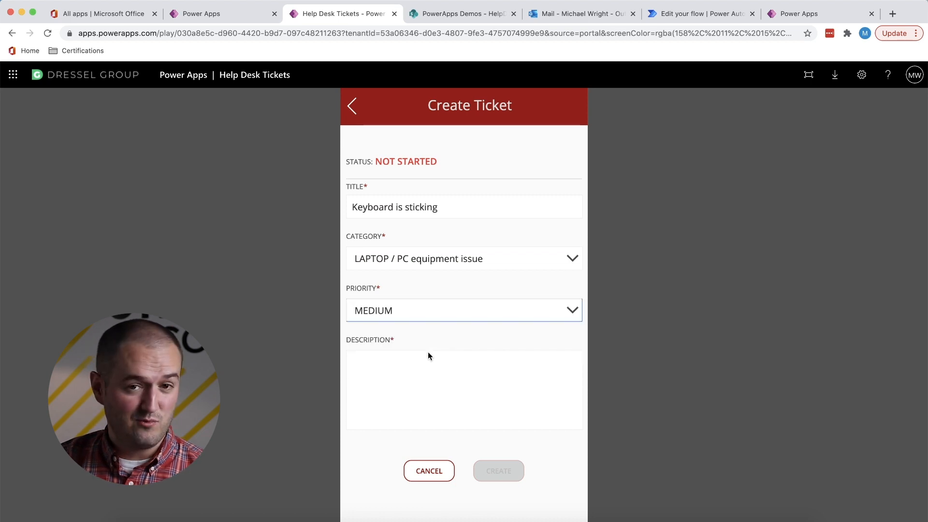
left_click(417, 356)
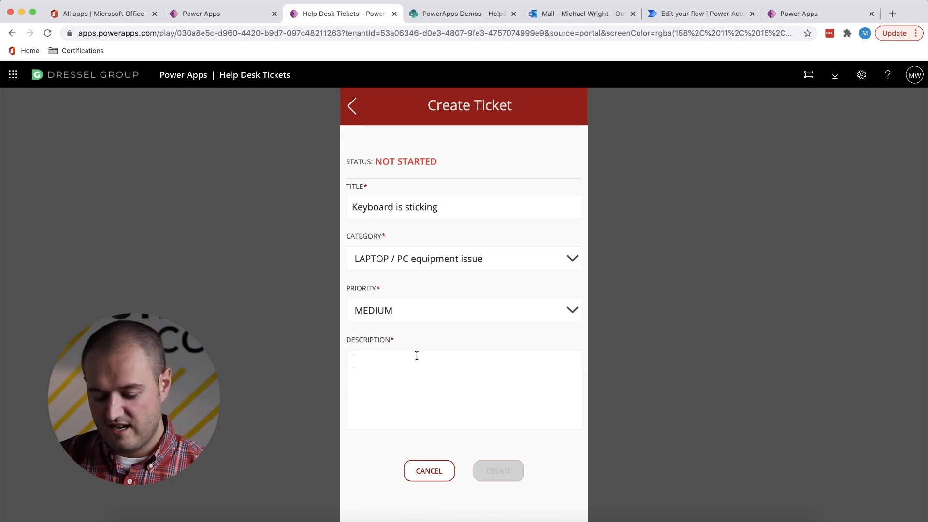
type("My")
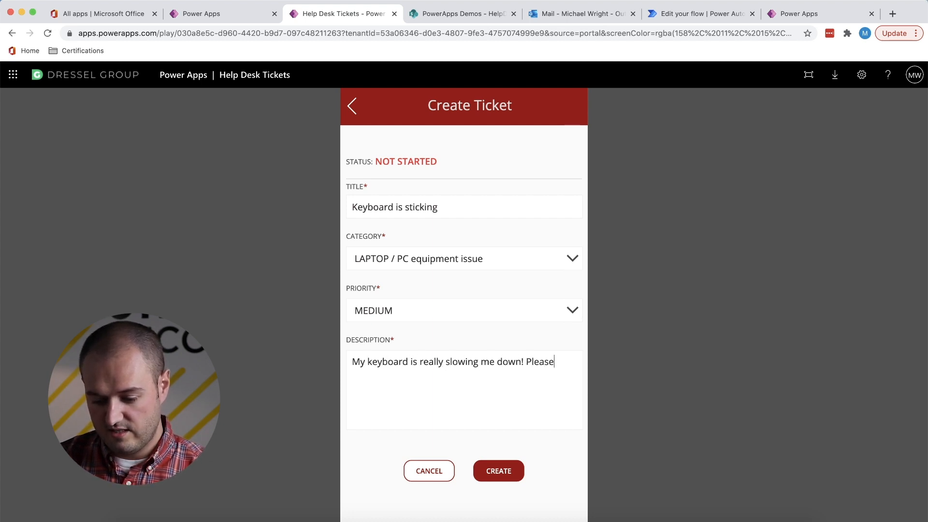
type("p.")
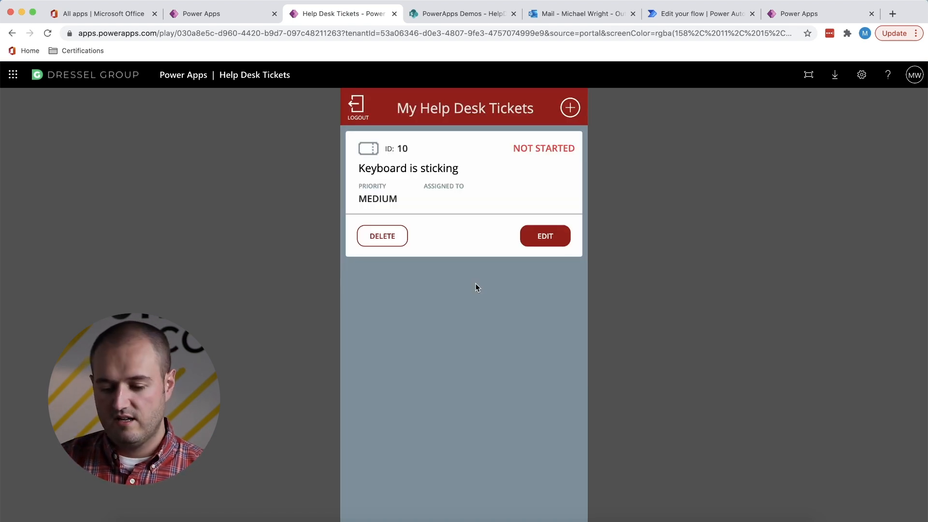
left_click(573, 109)
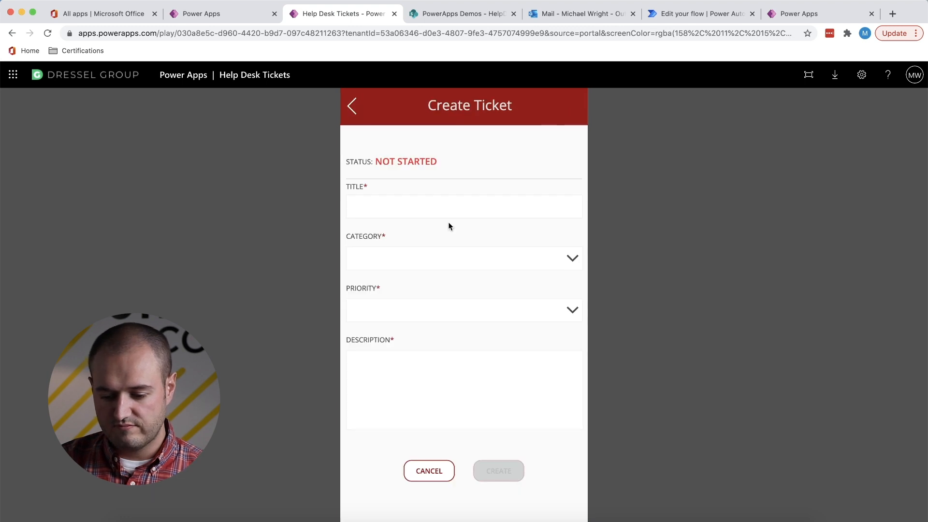
Create a ticket titled Word is not opening!, category LAPTOP / PC software issue, priority LOW, listed as ticket 11.
left_click(451, 203)
type("Word is not opening!")
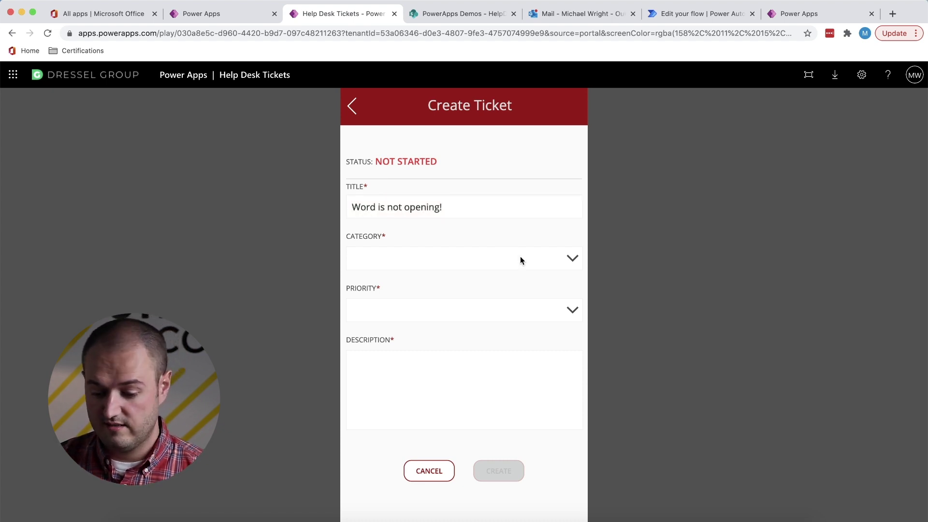
left_click(520, 257)
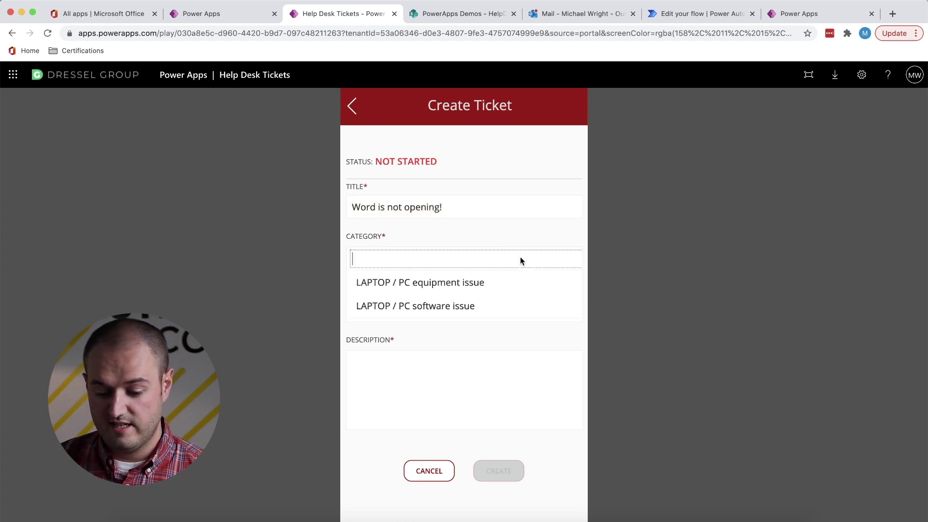
left_click(452, 305)
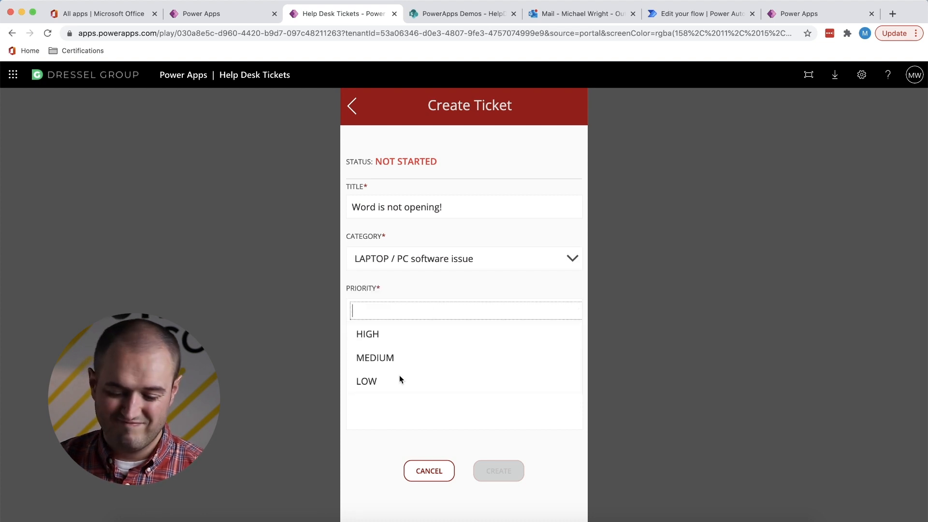
left_click(399, 379)
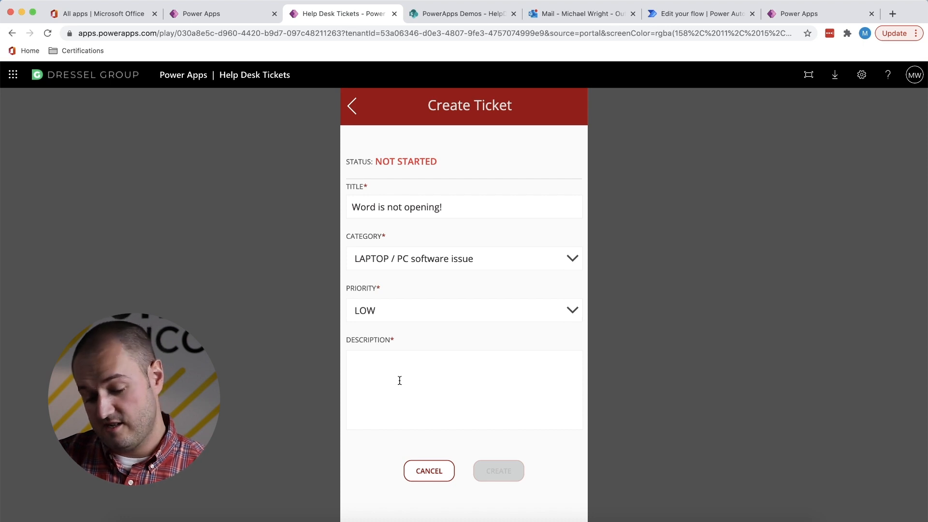
type("For")
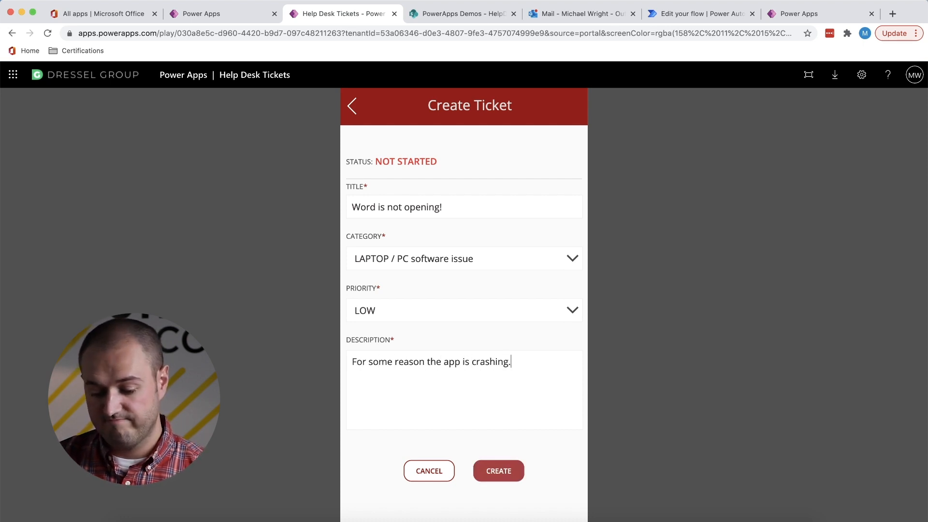
left_click(496, 473)
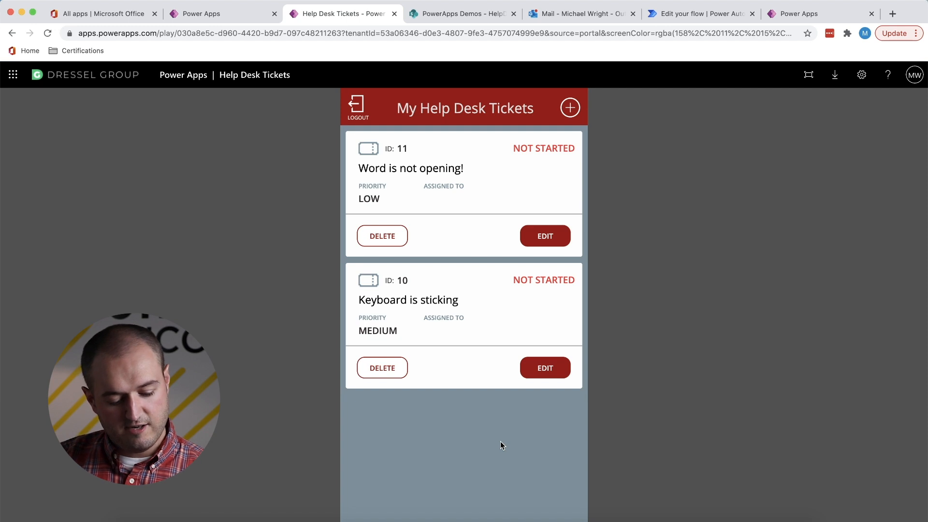
left_click(557, 238)
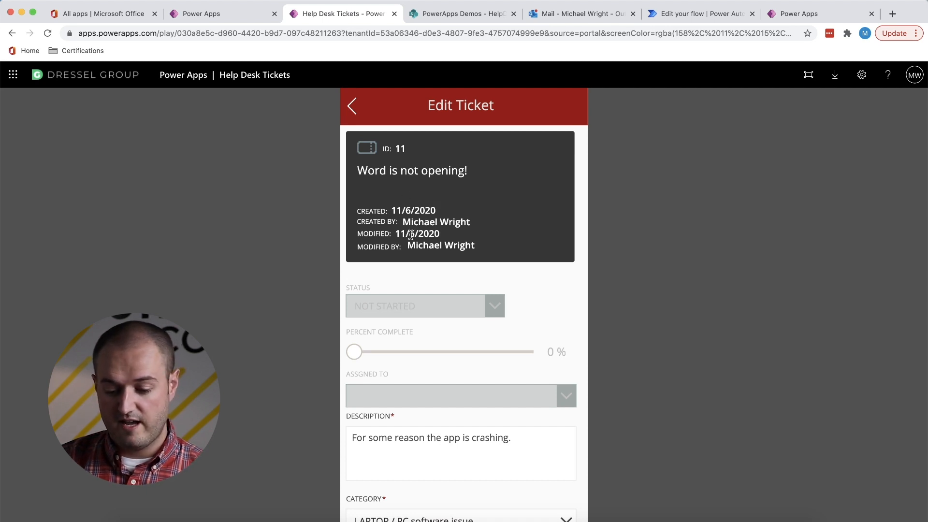
scroll(467, 245, "down", 1)
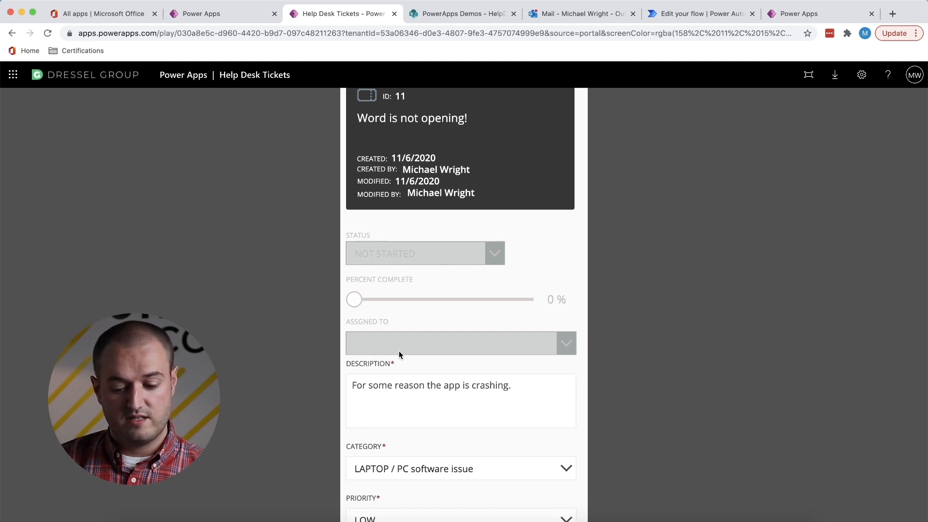
scroll(428, 248, "down", 1)
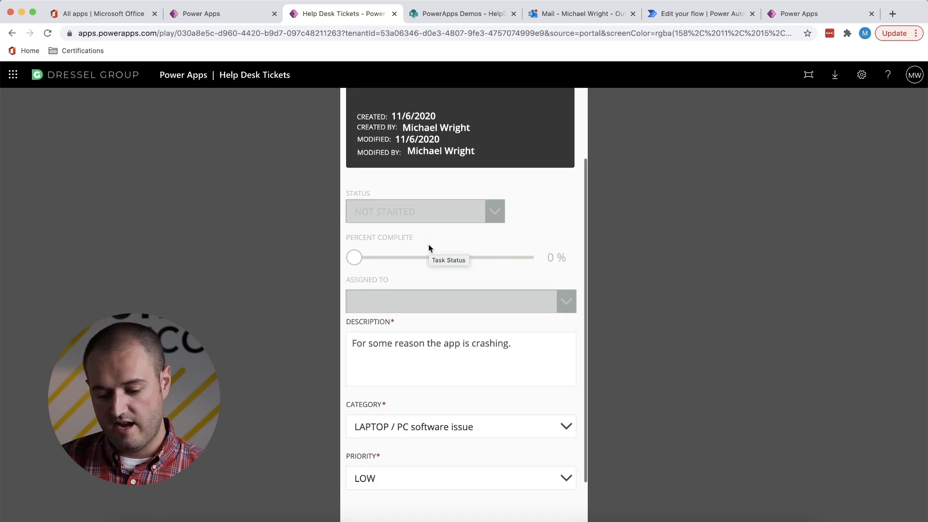
scroll(429, 248, "down", 1)
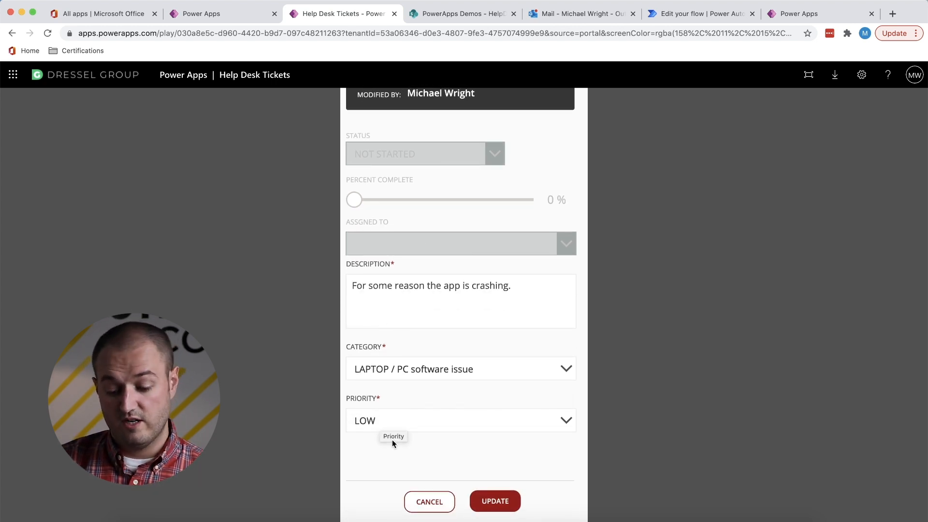
Cancel out of ticket 11's edit form, delete the Keyboard is sticking ticket, and log out.
left_click(418, 507)
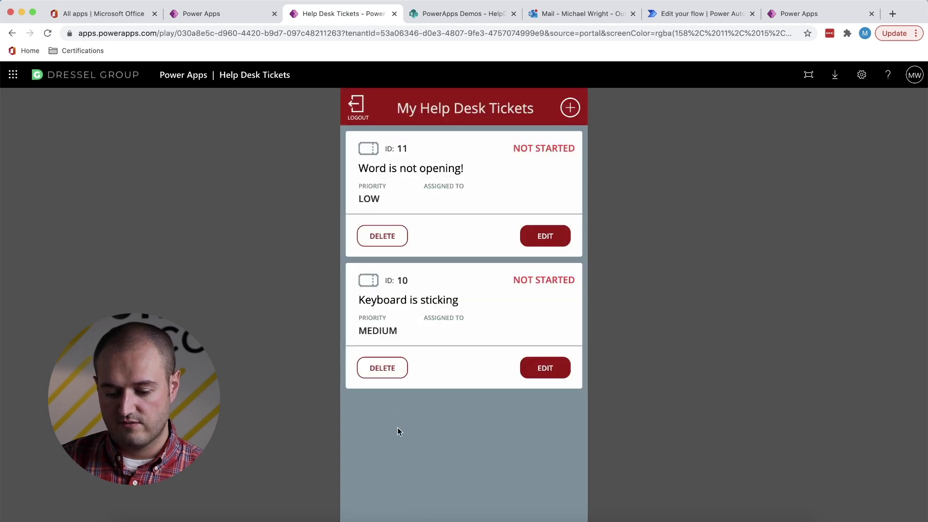
left_click(385, 373)
left_click(497, 411)
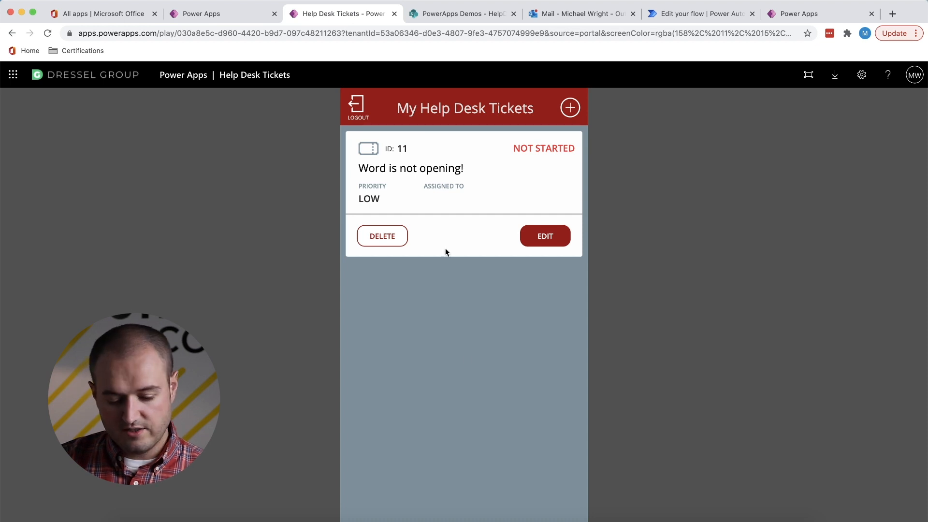
left_click(357, 108)
As help desk admin, set ticket 11 to IN PROGRESS at 10% complete.
left_click(392, 370)
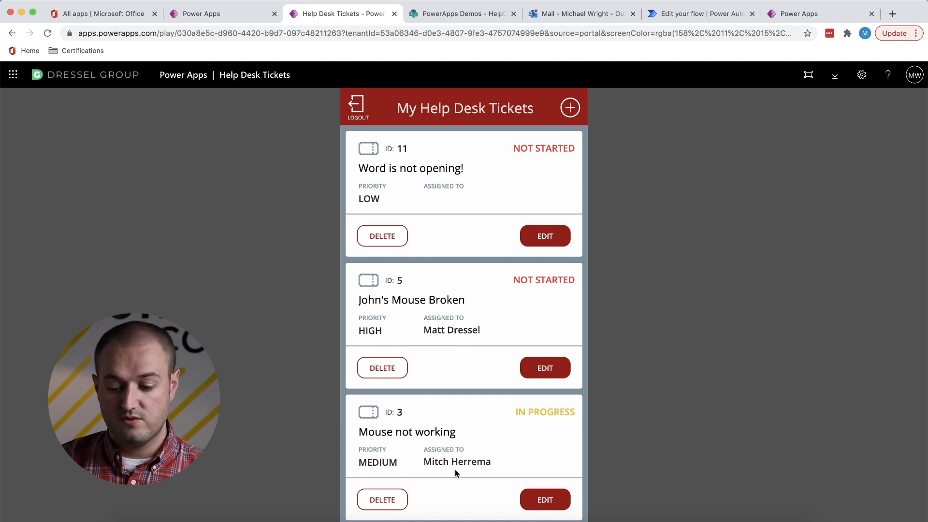
left_click(546, 236)
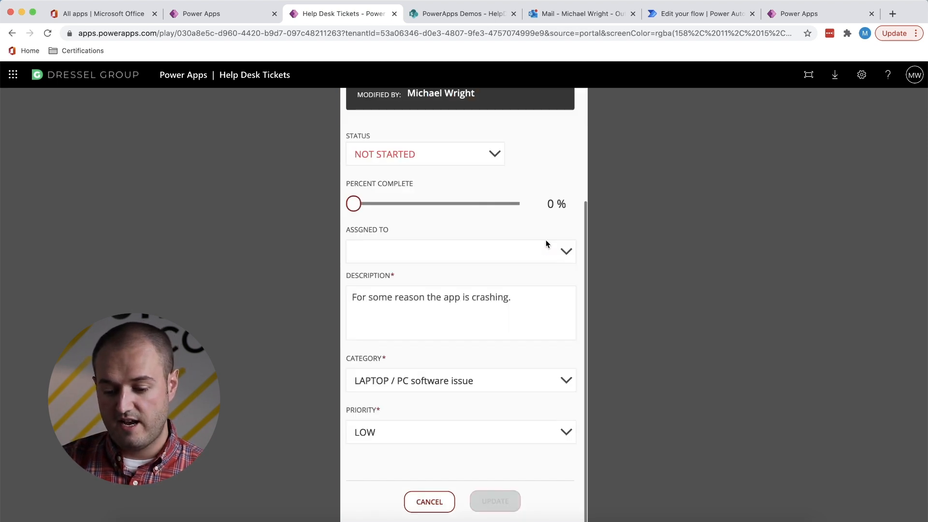
scroll(546, 240, "up", 2)
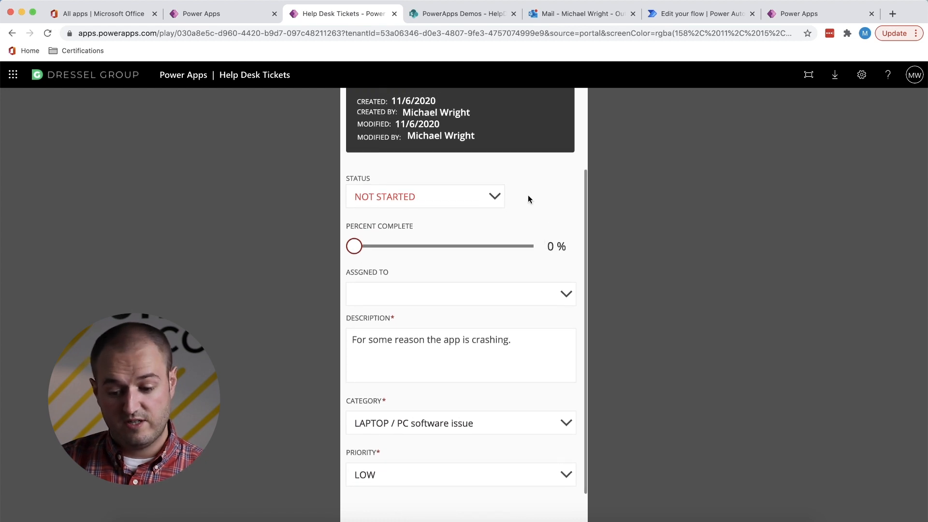
scroll(528, 195, "up", 1)
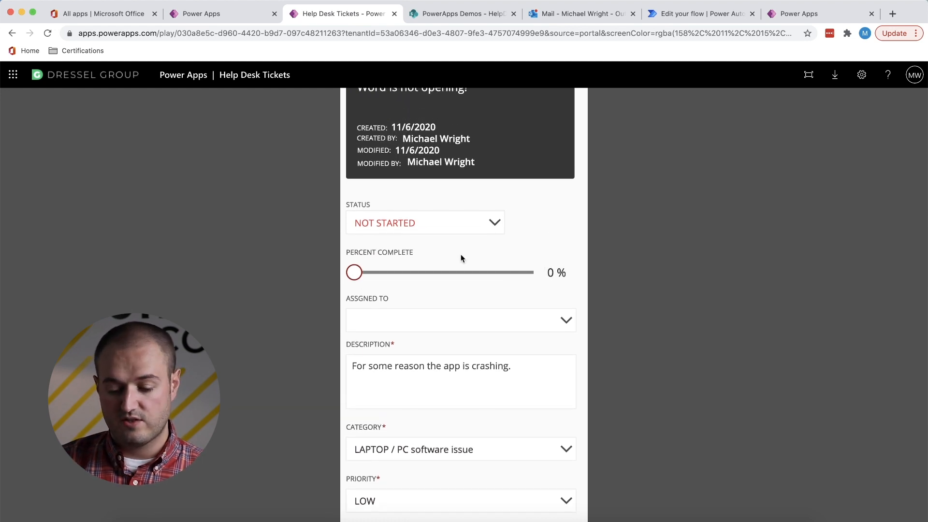
left_click(493, 224)
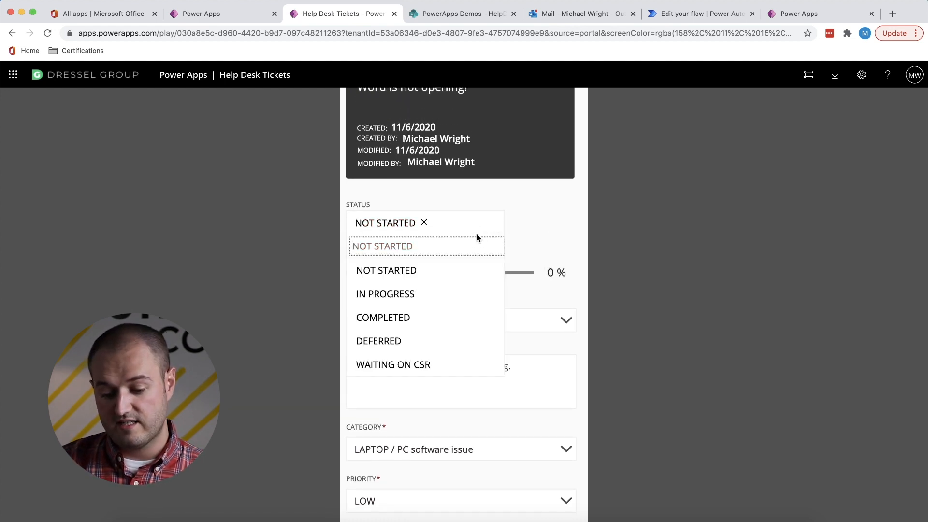
left_click(404, 292)
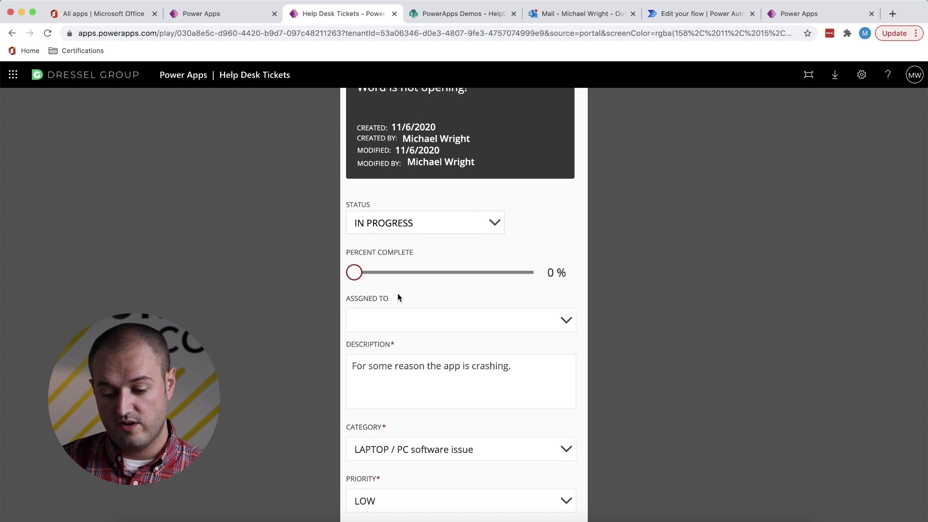
left_click(359, 274)
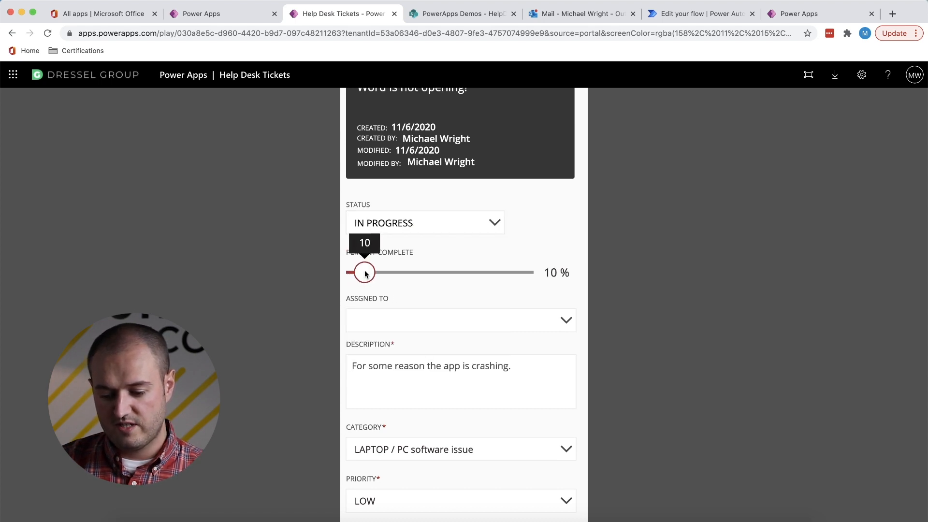
left_click_drag(358, 274, 364, 273)
left_click(523, 321)
type("mit")
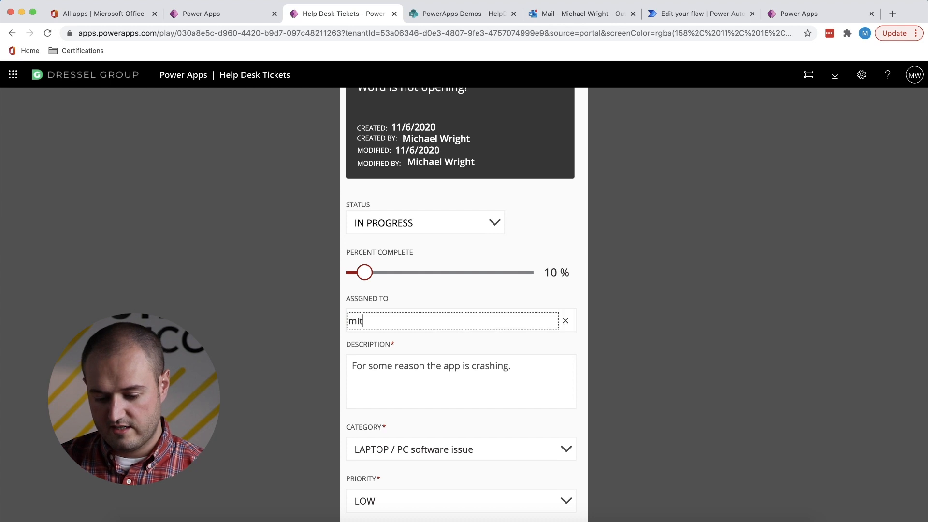
type("ch")
left_click(487, 355)
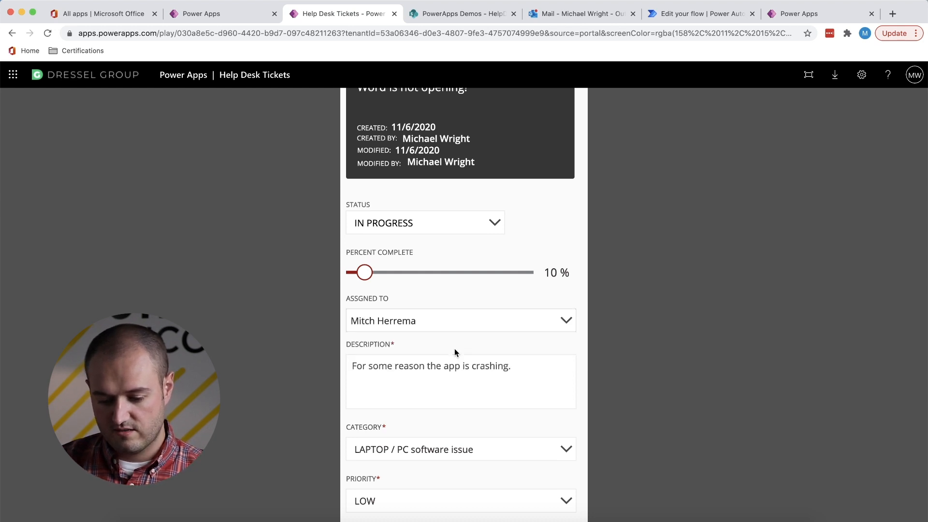
scroll(552, 352, "up", 1)
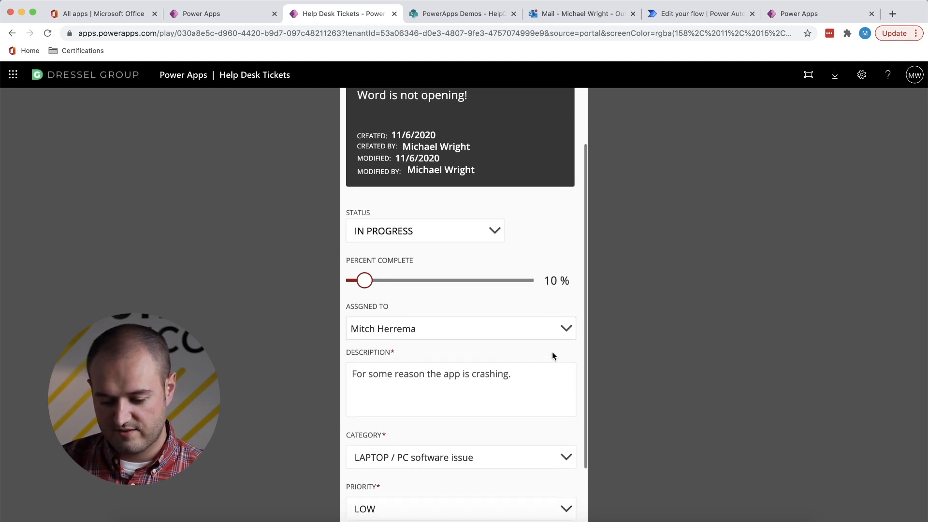
left_click(514, 368)
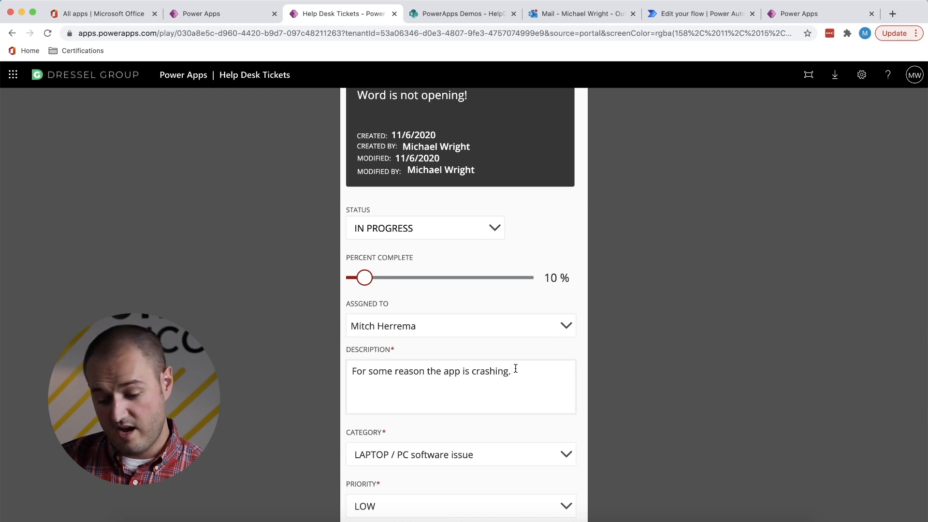
key("Return")
type("*admin -")
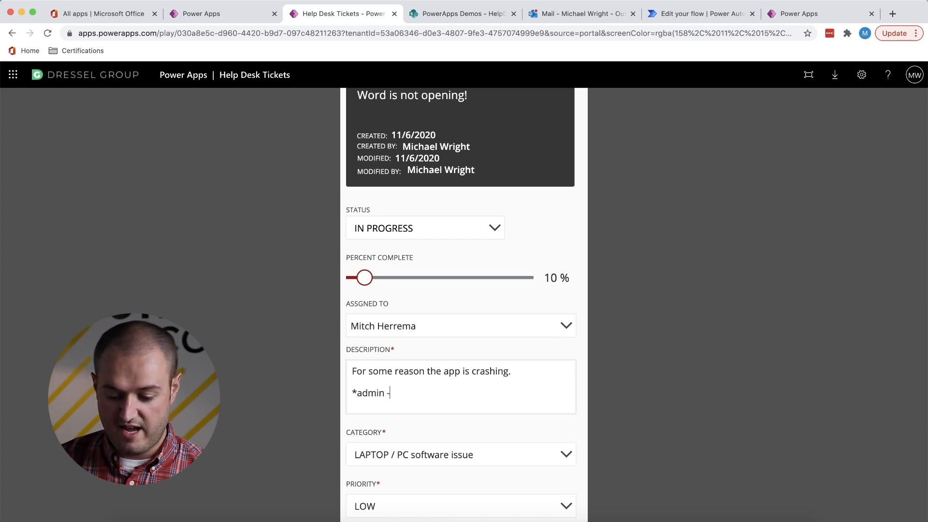
type(" we'll get s")
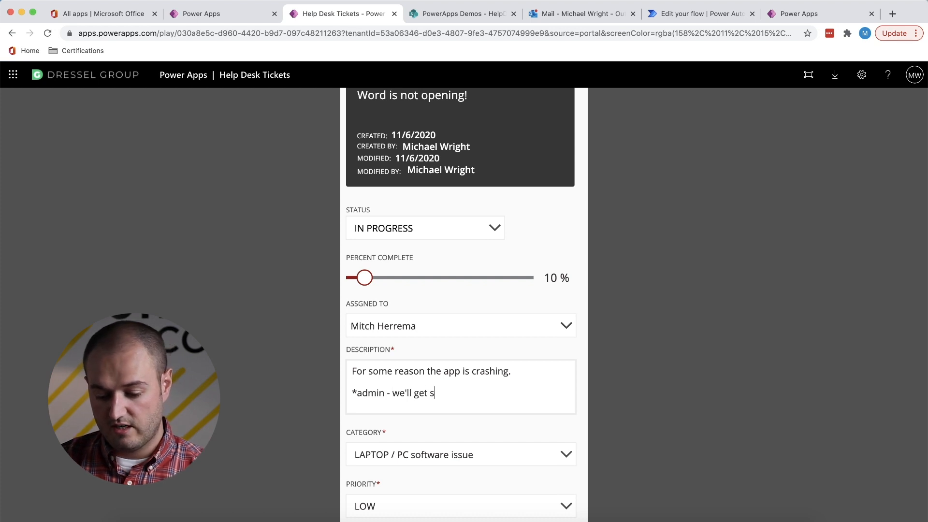
type("tarted on it!")
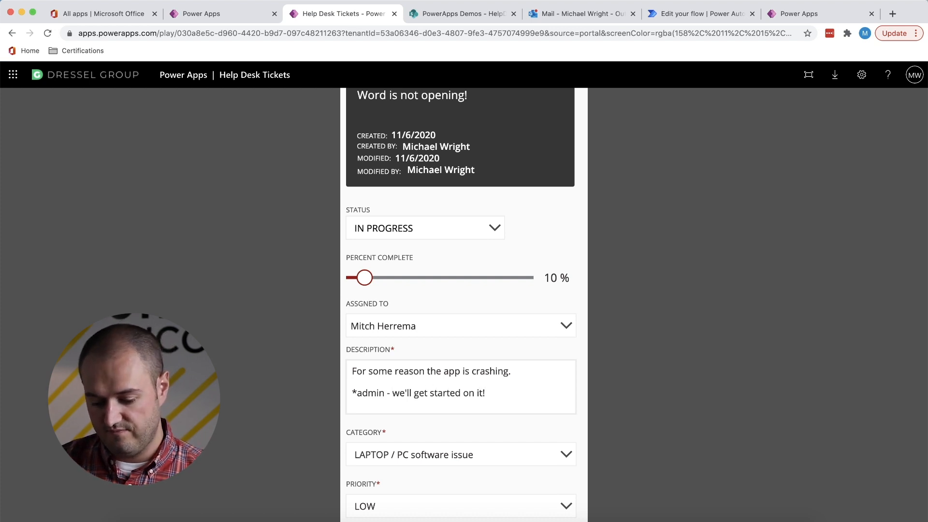
scroll(538, 435, "down", 2)
left_click(486, 504)
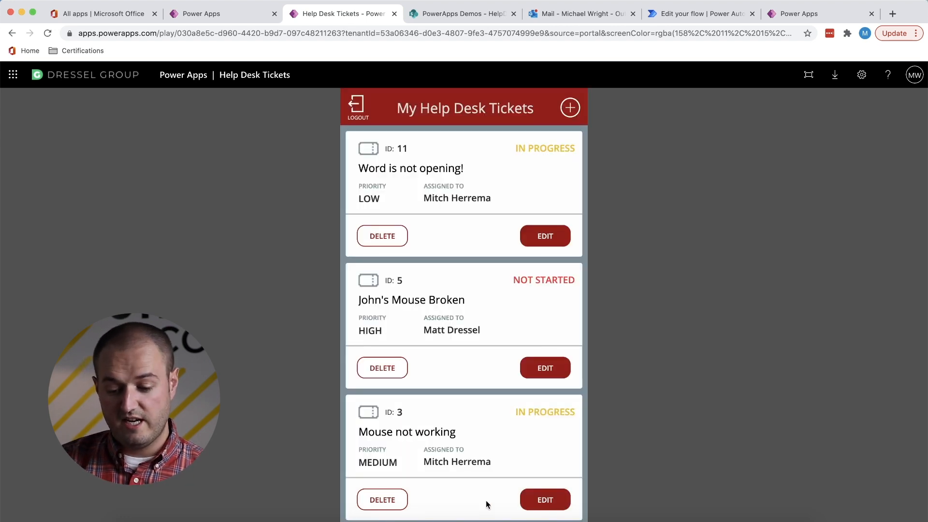
left_click(359, 107)
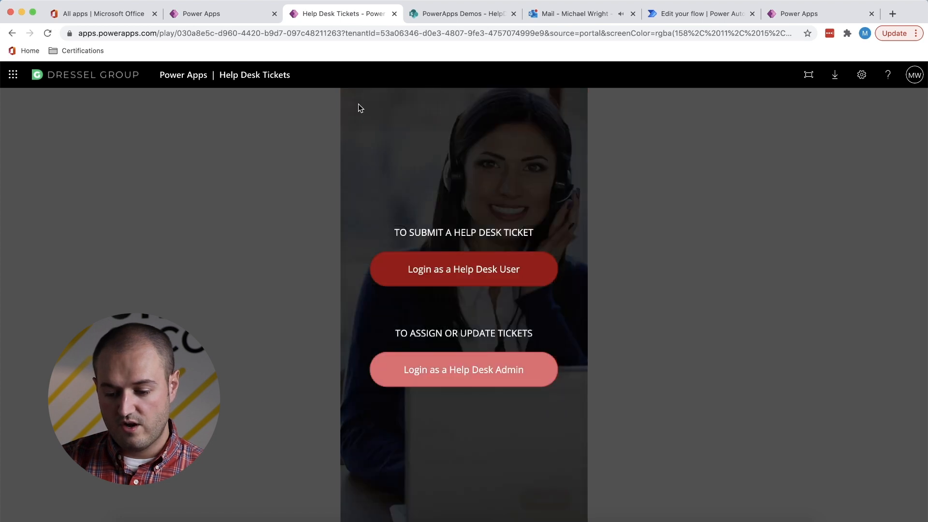
left_click(451, 268)
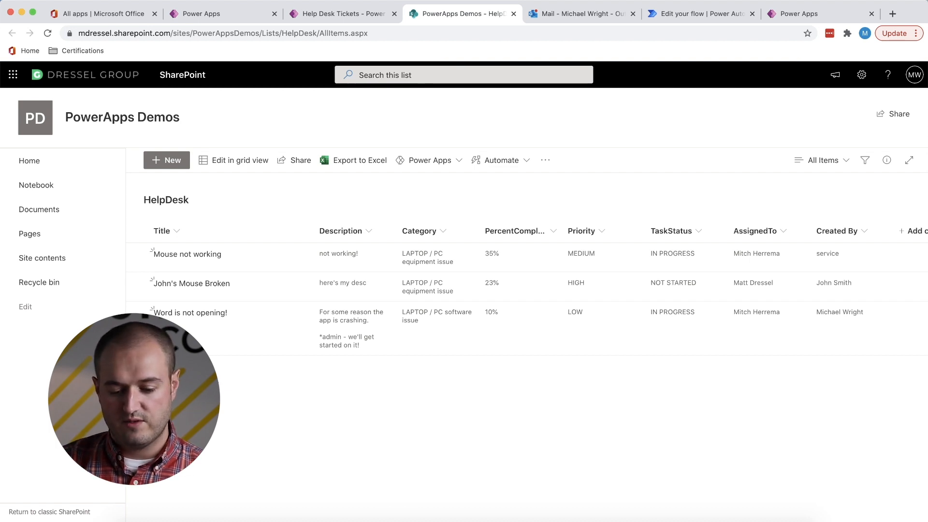
mouse_move(420, 231)
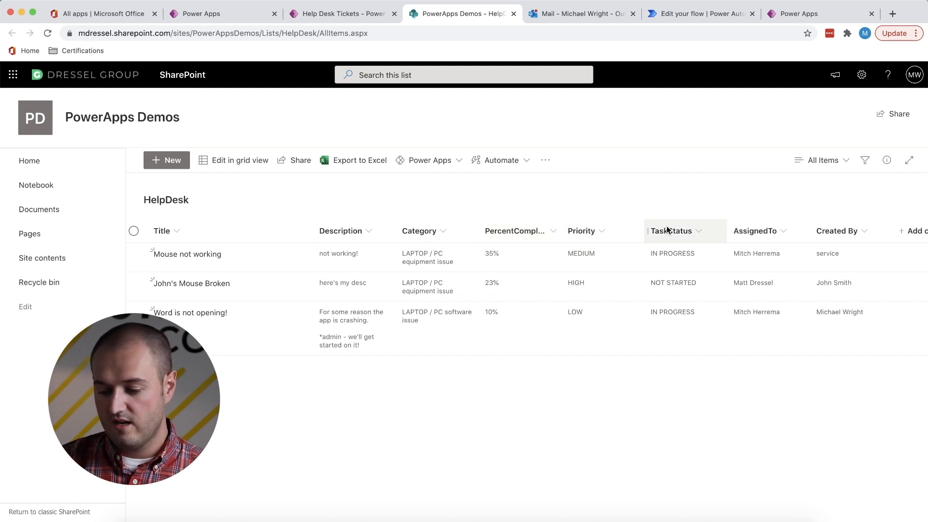
scroll(667, 230, "right", 2)
scroll(667, 231, "left", 2)
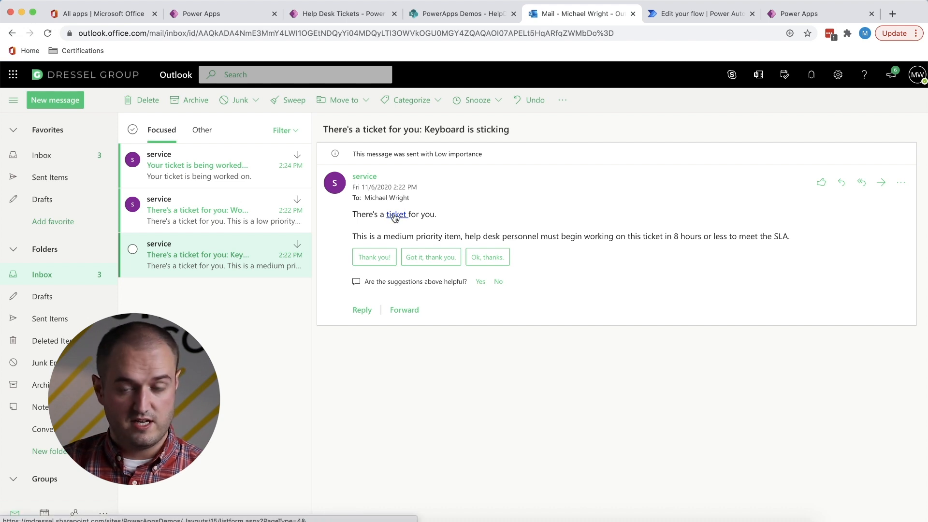
Read the Word is not opening! and ticket-being-worked-on emails, then move to the HelpDeskFlow editor.
left_click(194, 215)
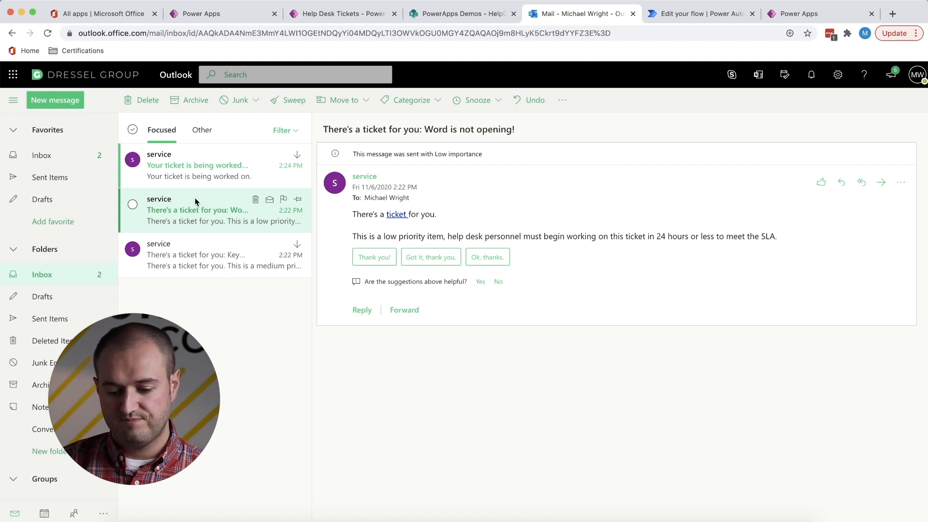
left_click(199, 170)
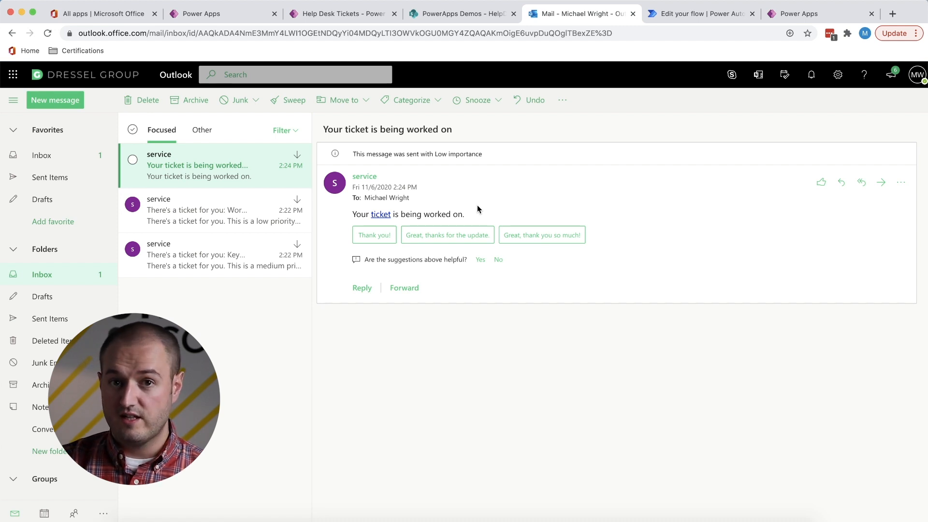
left_click(697, 15)
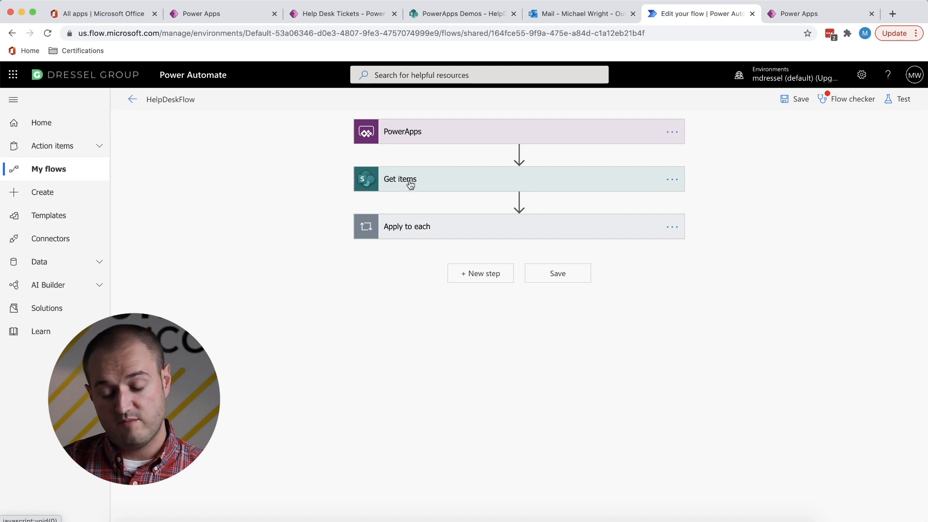
Expand Apply to each, the status Switch and its NOT STARTED case to show the not-started notification email fields.
left_click(420, 229)
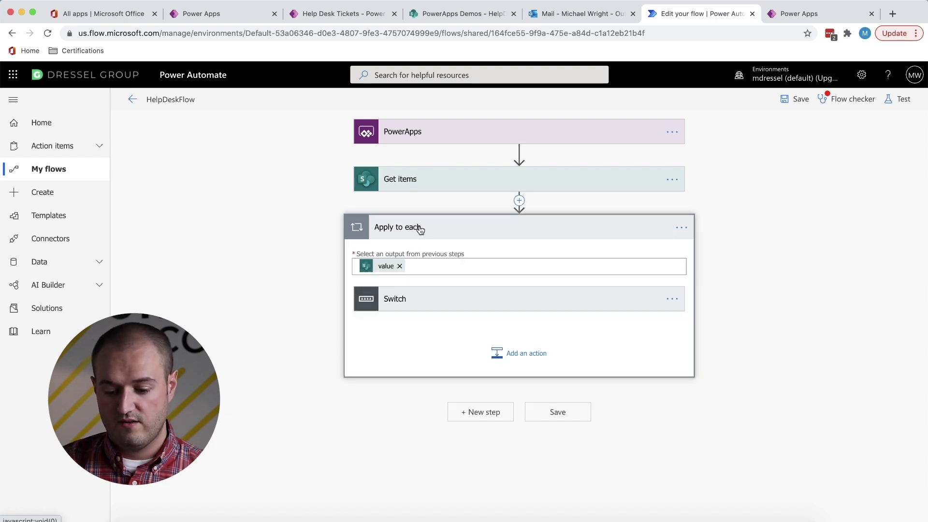
left_click(398, 306)
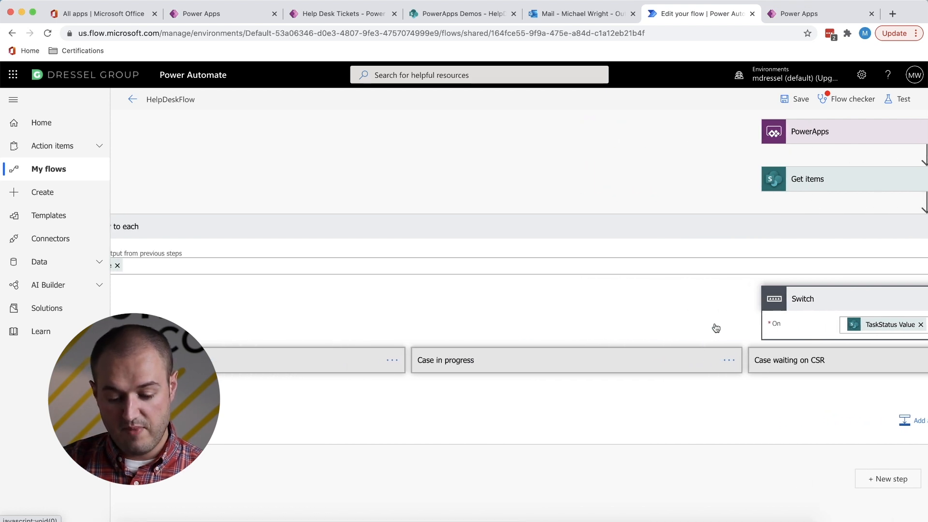
left_click(314, 359)
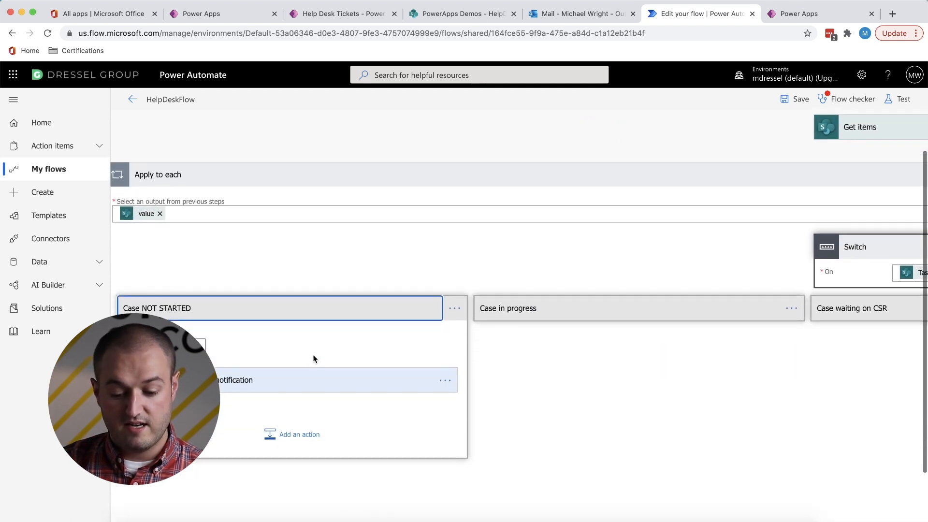
left_click(307, 386)
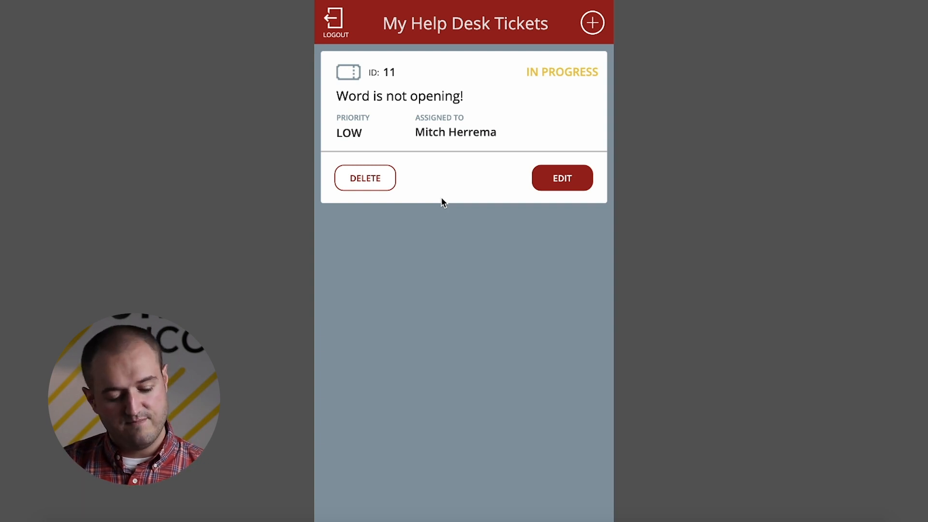
left_click(559, 176)
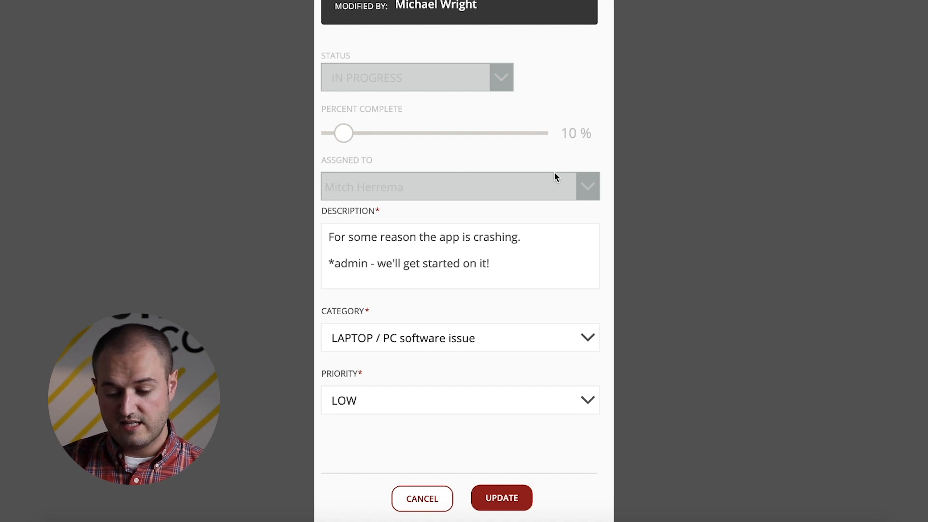
scroll(554, 176, "up", 1)
scroll(554, 176, "up", 2)
scroll(554, 175, "up", 2)
scroll(555, 178, "up", 1)
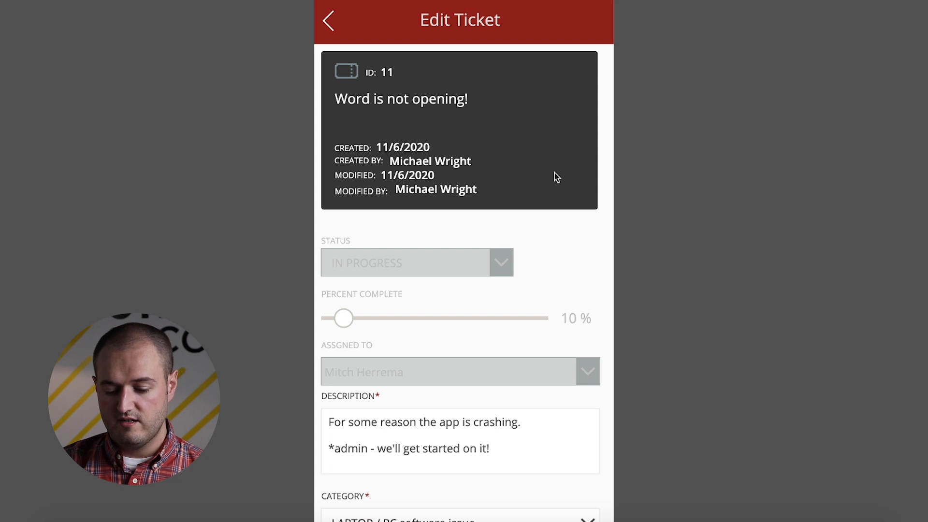
scroll(554, 173, "down", 2)
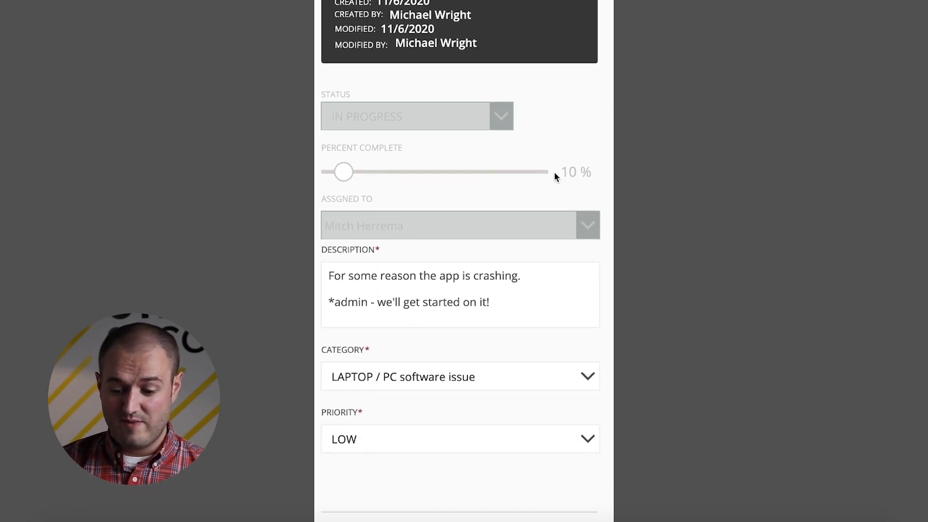
scroll(554, 172, "down", 1)
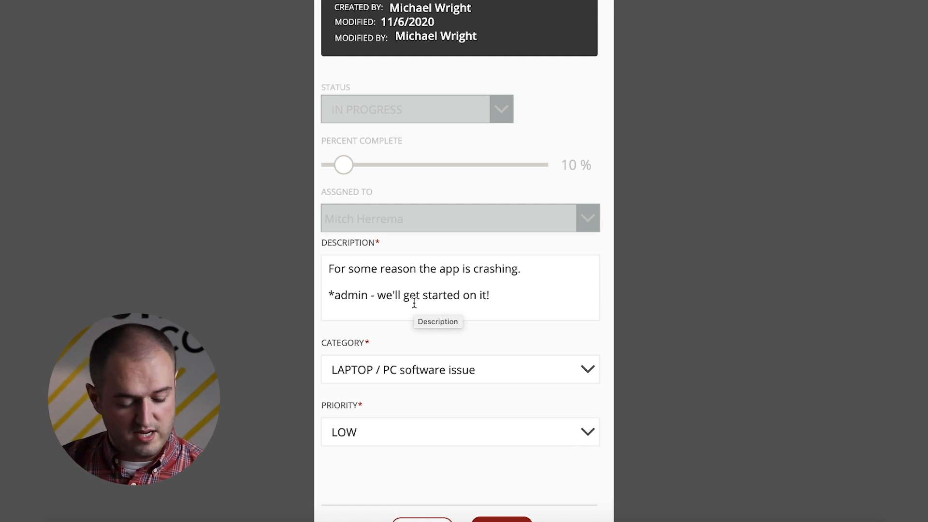
scroll(411, 297, "up", 3)
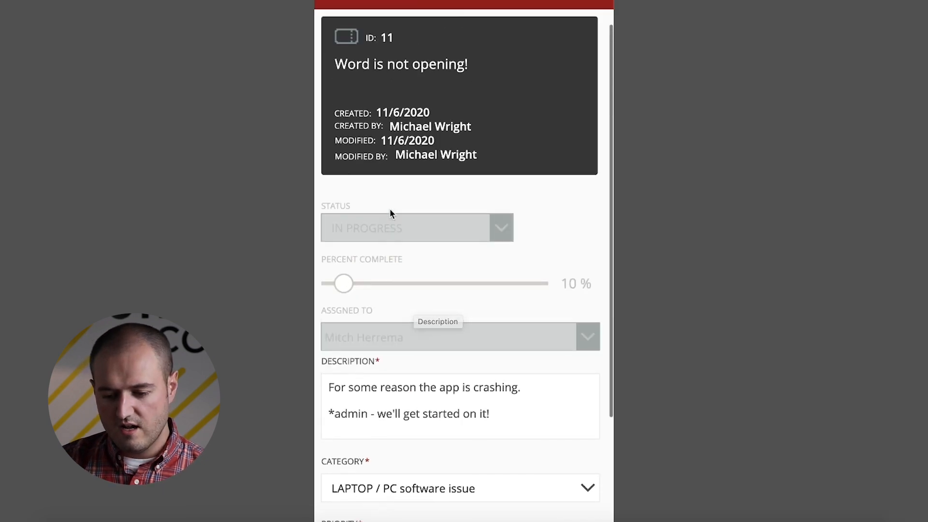
scroll(389, 208, "up", 1)
left_click(330, 26)
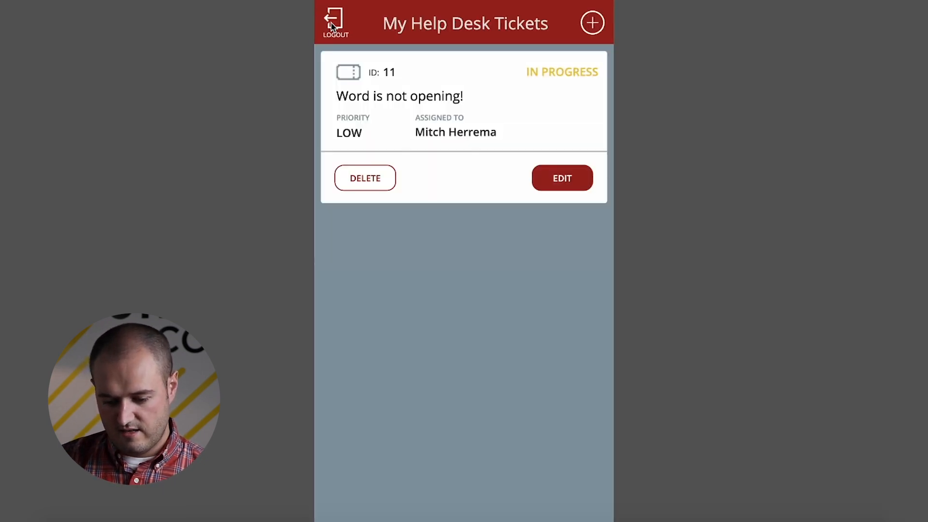
Log out, sign back in as admin and open ticket 11 for editing.
left_click(330, 25)
left_click(455, 349)
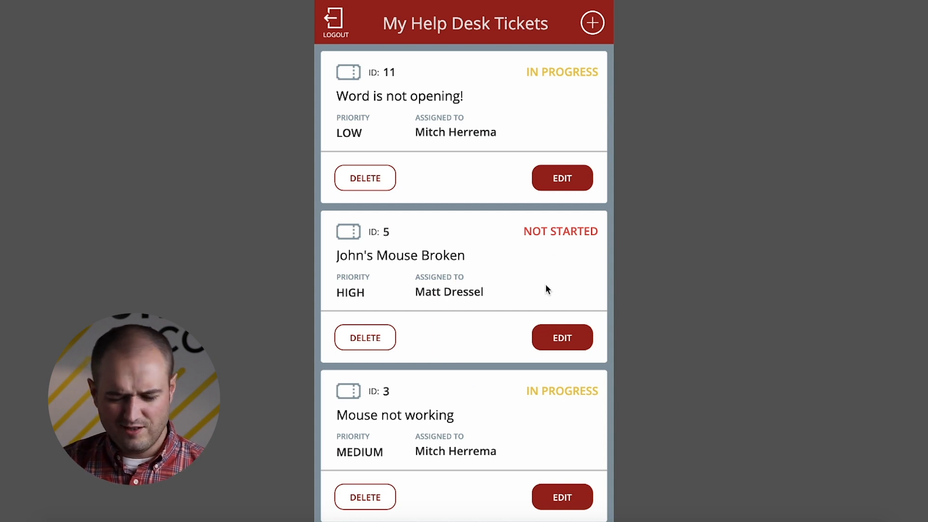
left_click(564, 187)
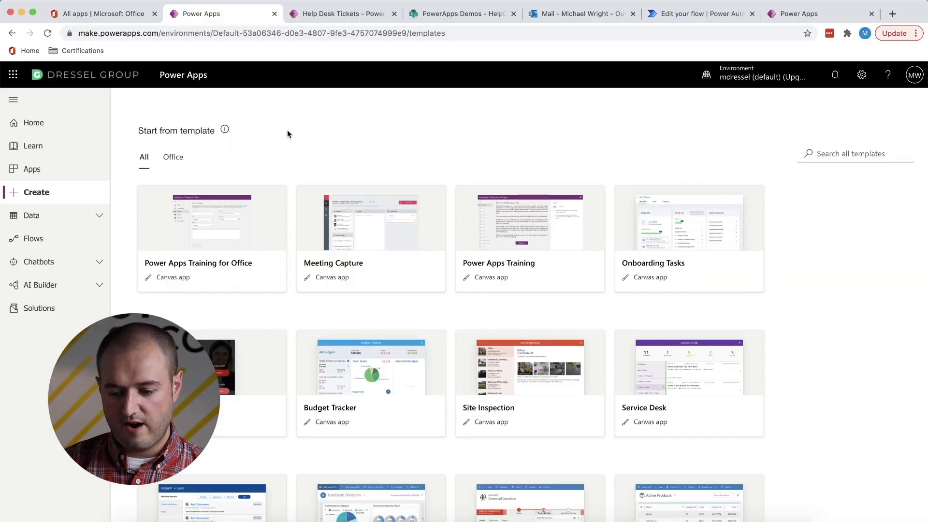
scroll(287, 135, "down", 1)
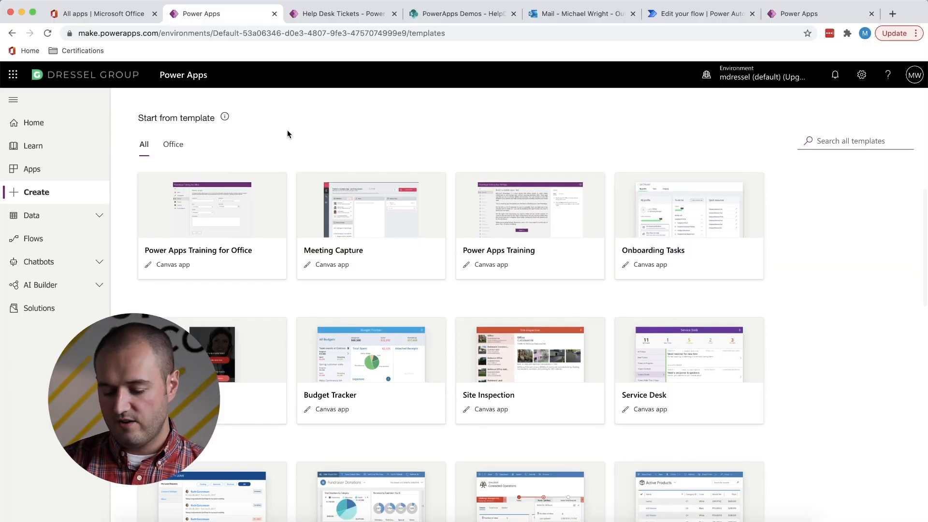
scroll(288, 134, "down", 1)
scroll(288, 133, "down", 2)
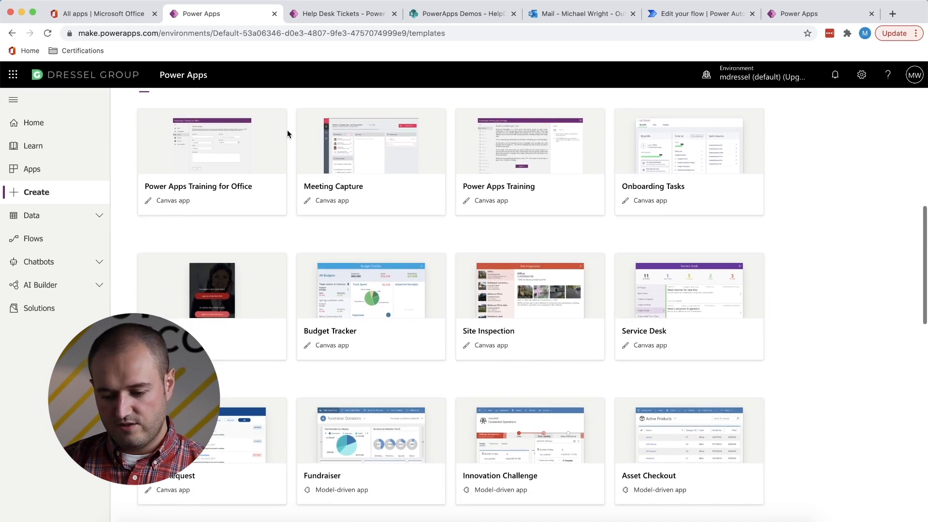
scroll(287, 133, "down", 2)
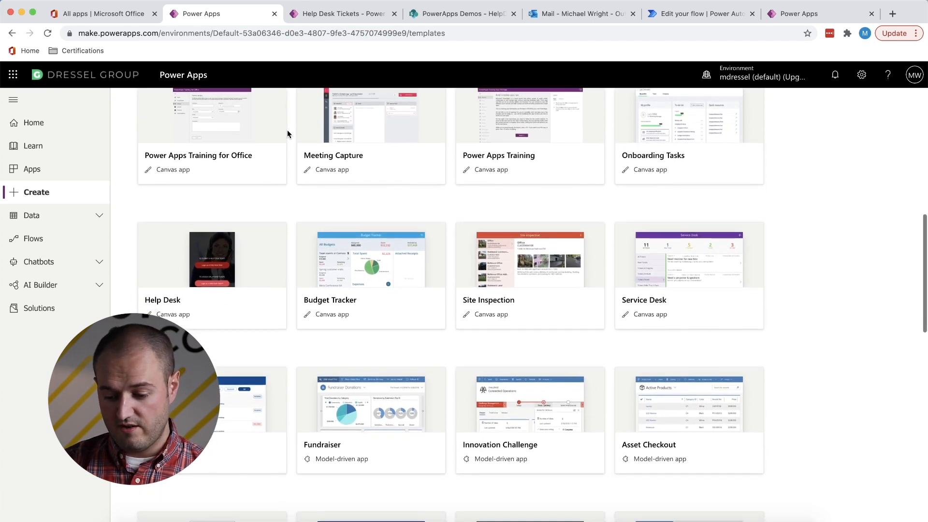
scroll(287, 133, "down", 2)
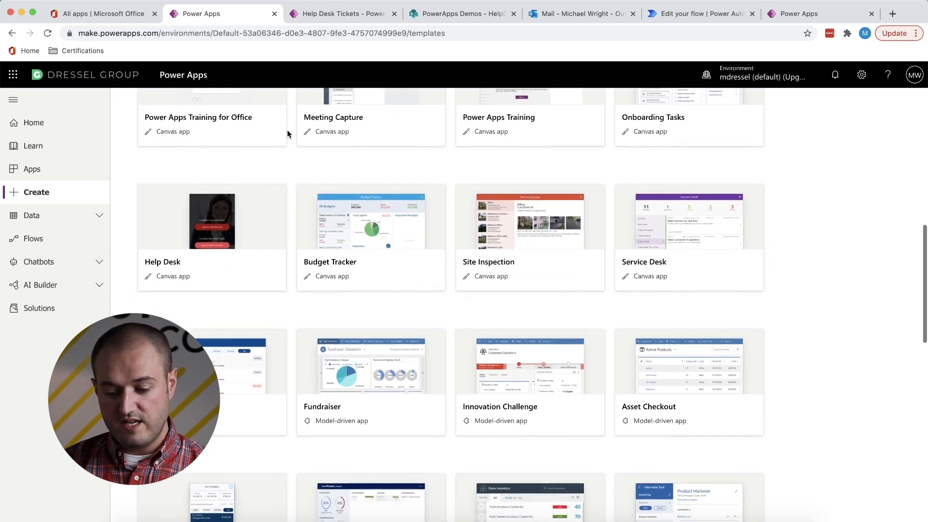
scroll(287, 134, "down", 2)
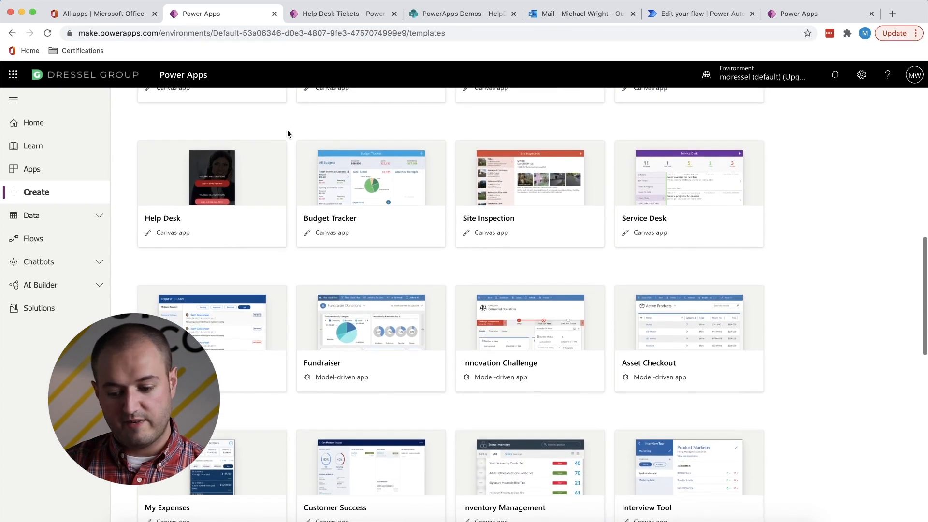
scroll(288, 134, "down", 2)
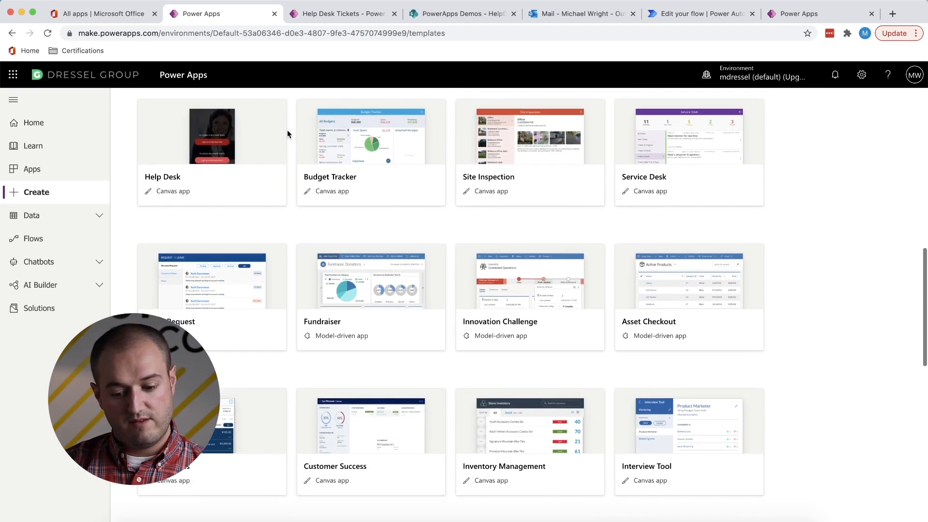
scroll(287, 133, "down", 1)
scroll(287, 134, "down", 2)
scroll(288, 134, "down", 1)
scroll(288, 134, "down", 1)
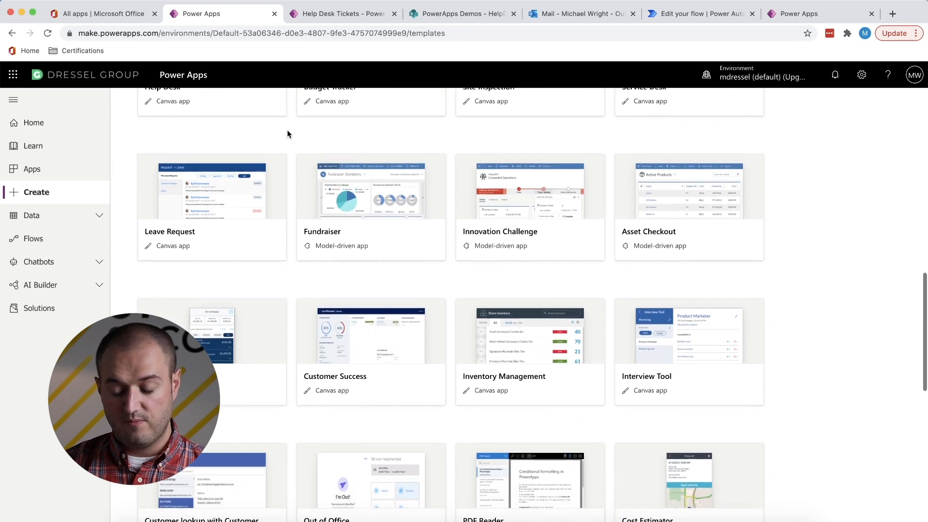
scroll(287, 134, "down", 2)
scroll(287, 133, "down", 1)
scroll(287, 133, "down", 2)
scroll(288, 133, "down", 1)
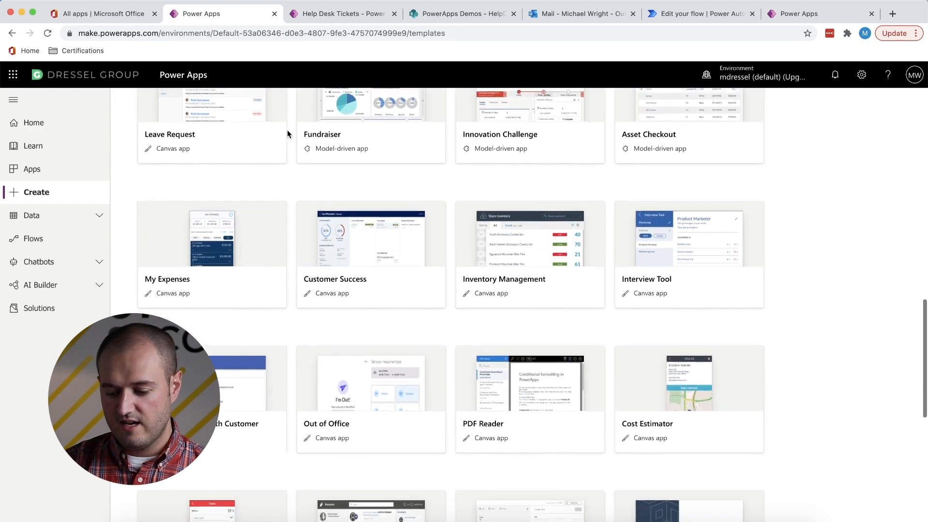
scroll(288, 134, "down", 1)
scroll(287, 134, "down", 1)
scroll(287, 133, "down", 1)
scroll(288, 133, "down", 1)
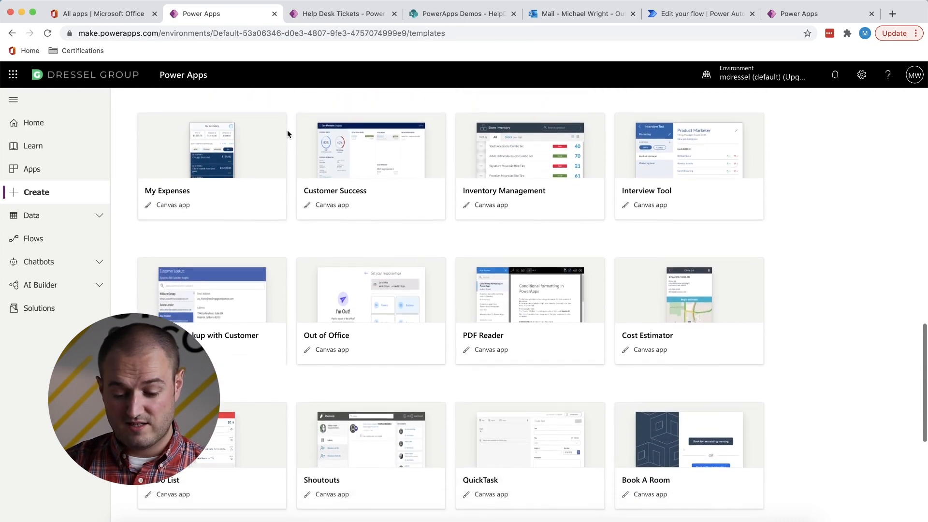
scroll(288, 134, "down", 1)
scroll(288, 133, "down", 1)
scroll(287, 134, "down", 1)
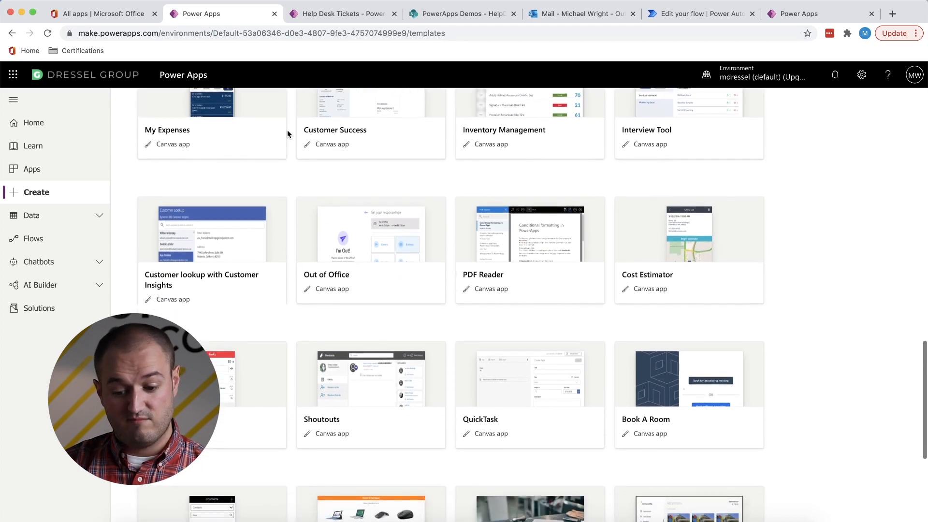
scroll(287, 133, "down", 1)
scroll(287, 134, "down", 1)
scroll(287, 130, "down", 1)
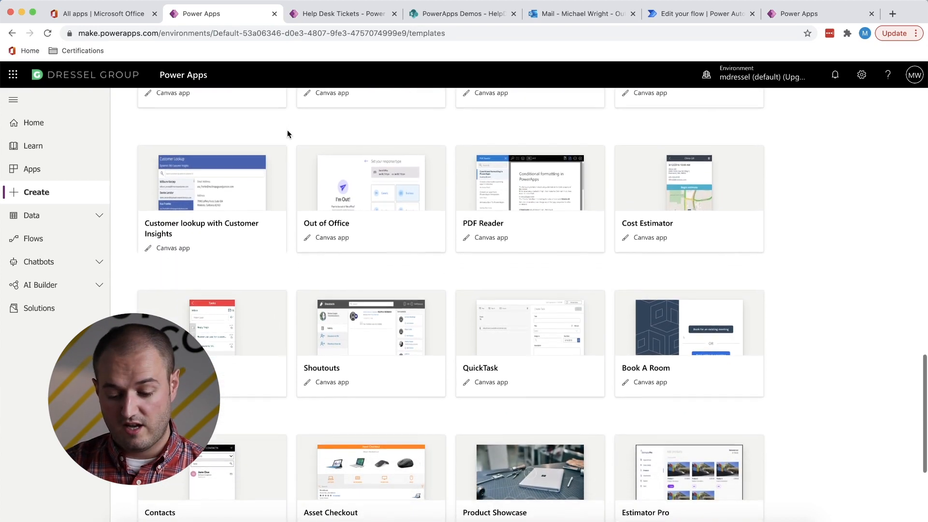
scroll(288, 131, "down", 1)
scroll(287, 131, "down", 1)
scroll(288, 130, "down", 1)
scroll(287, 133, "down", 1)
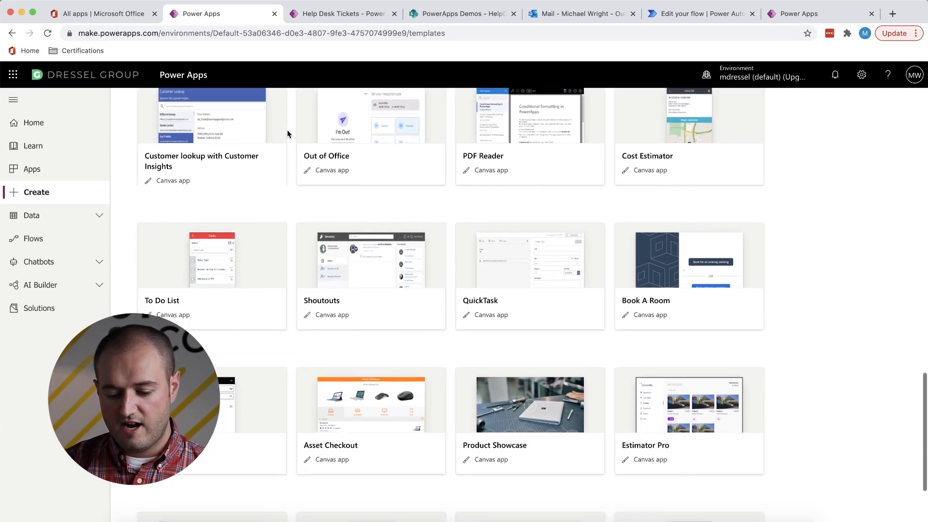
scroll(287, 134, "down", 2)
scroll(287, 133, "down", 1)
scroll(288, 134, "down", 1)
scroll(287, 134, "down", 1)
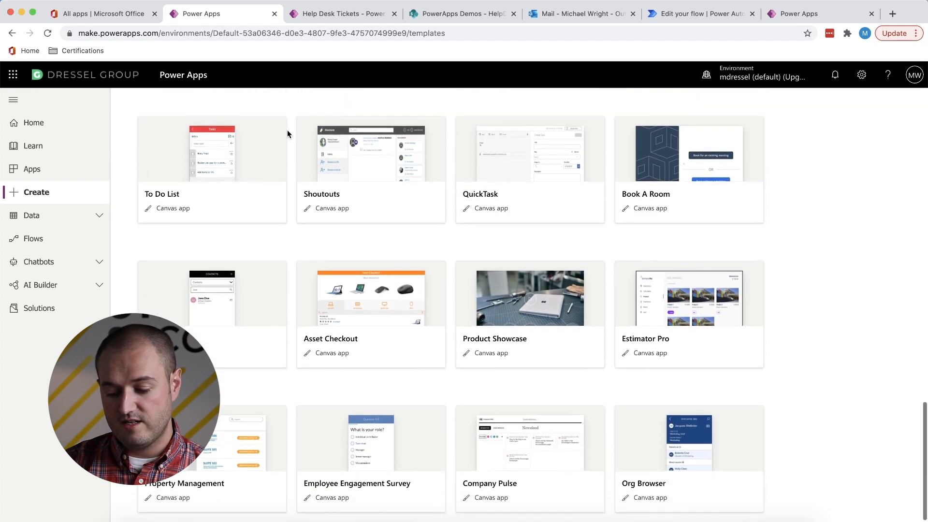